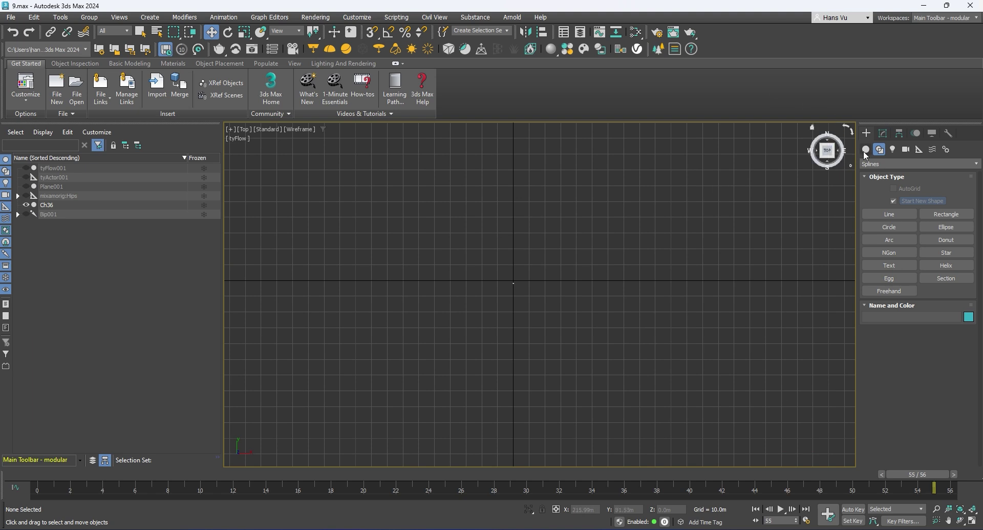
Drag out Rectangle001, about 303.4 m by 235.5 m, in the Top viewport
{"action": "left_click", "coordinate": [957, 215]}
{"action": "scroll", "coordinate": [564, 244], "scroll_direction": "down", "scroll_amount": 3}
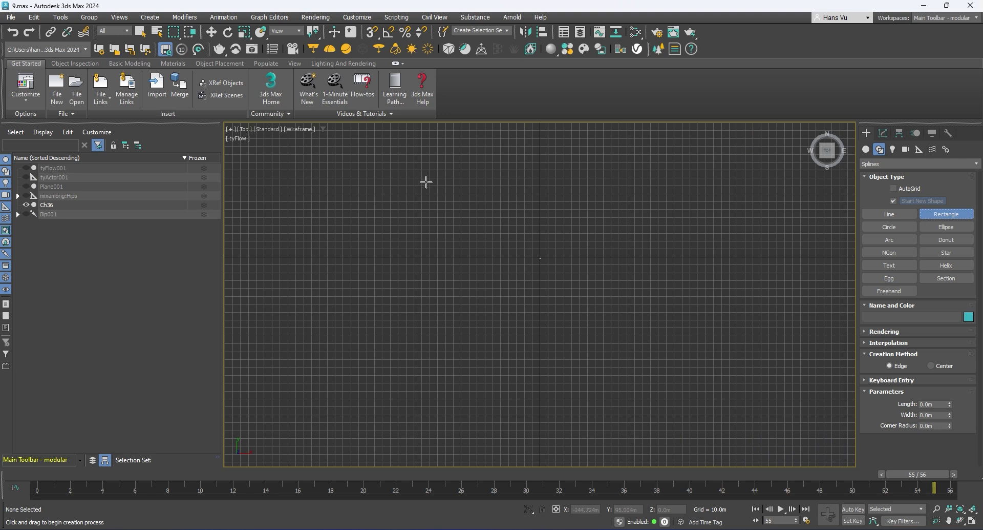
{"action": "scroll", "coordinate": [481, 197], "scroll_direction": "up", "scroll_amount": 2}
{"action": "left_click_drag", "start_coordinate": [437, 176], "coordinate": [700, 402]}
{"action": "scroll", "coordinate": [496, 263], "scroll_direction": "down", "scroll_amount": 2}
{"action": "scroll", "coordinate": [537, 276], "scroll_direction": "up", "scroll_amount": 2}
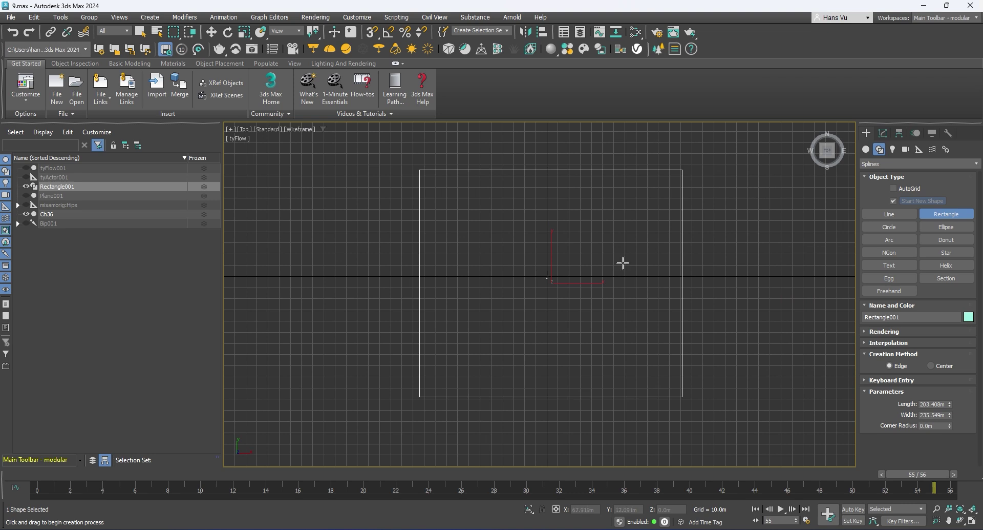
{"action": "left_click", "coordinate": [885, 214]}
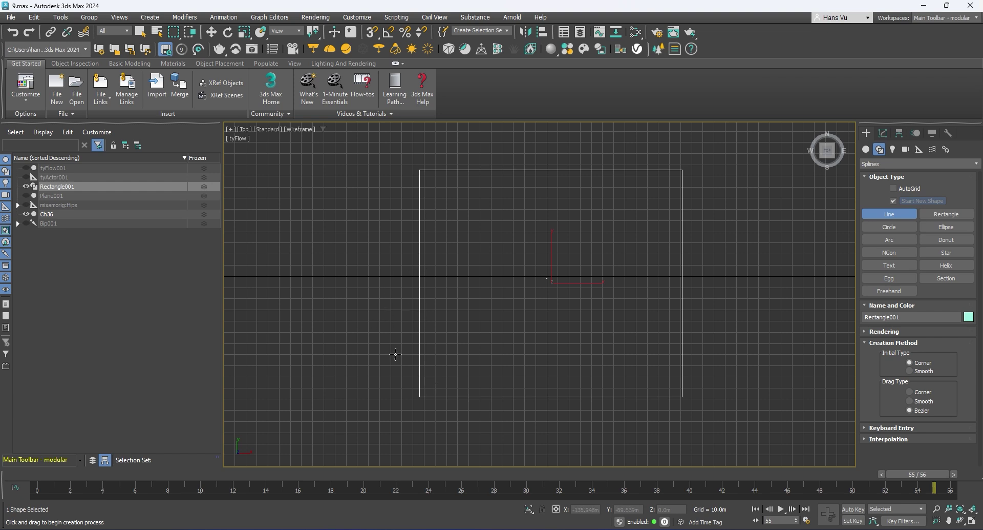
Draw Line001 from the lower-left corner to past the upper-right corner
{"action": "left_click", "coordinate": [405, 381]}
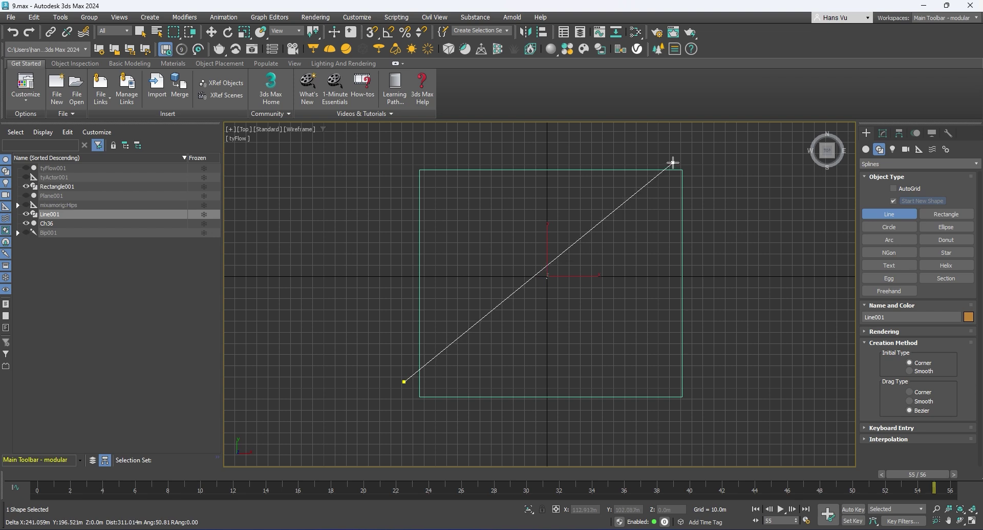
{"action": "left_click", "coordinate": [690, 144]}
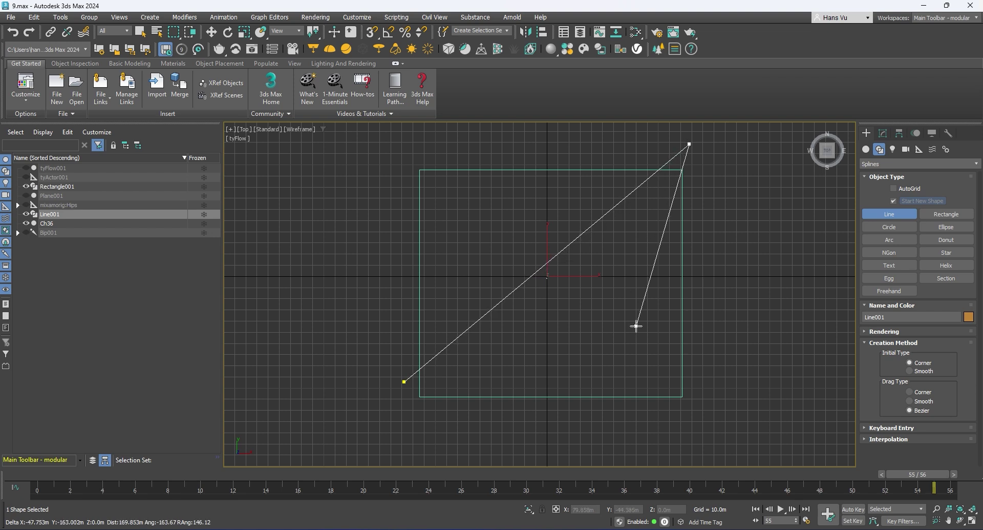
{"action": "right_click", "coordinate": [637, 325]}
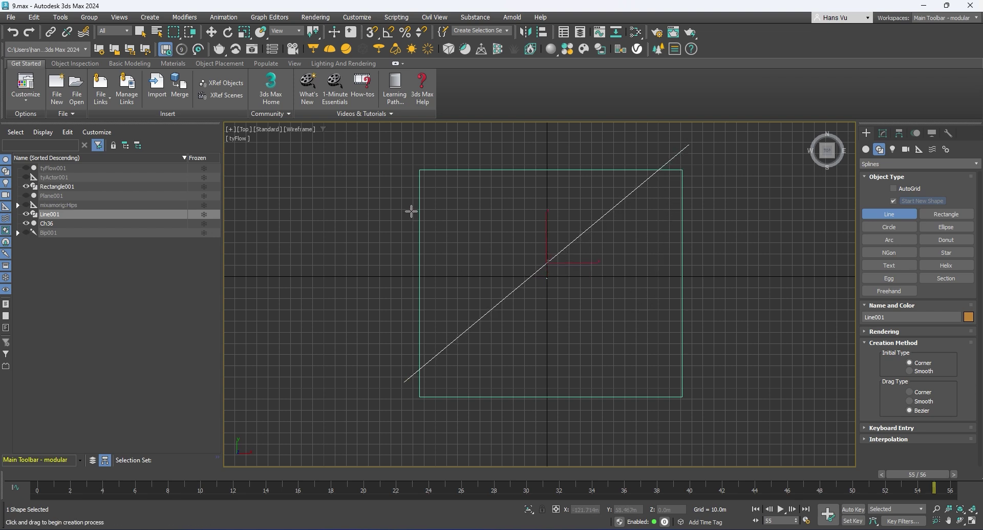
Draw Line002 from the upper-left to past the lower-right corner, then select Line001
{"action": "left_click", "coordinate": [402, 198]}
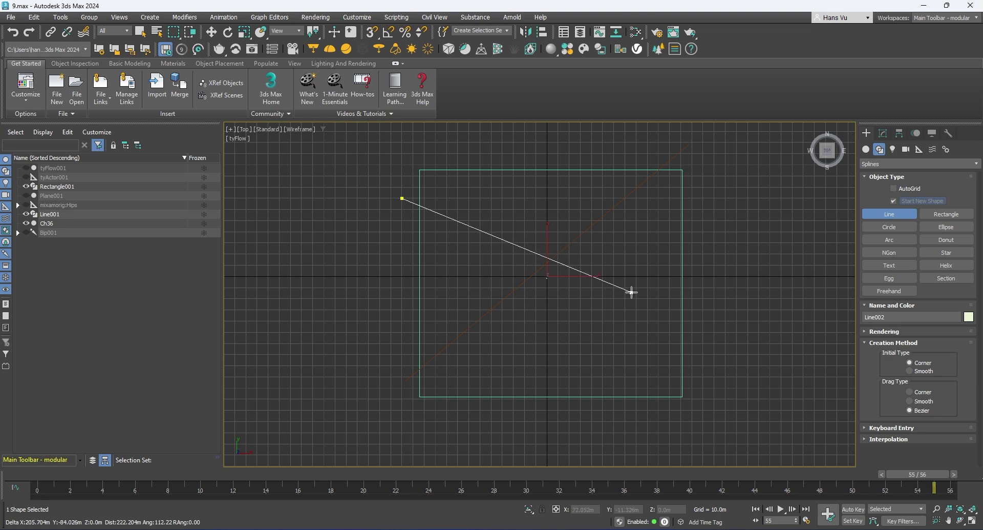
{"action": "left_click", "coordinate": [699, 388]}
{"action": "right_click", "coordinate": [699, 390]}
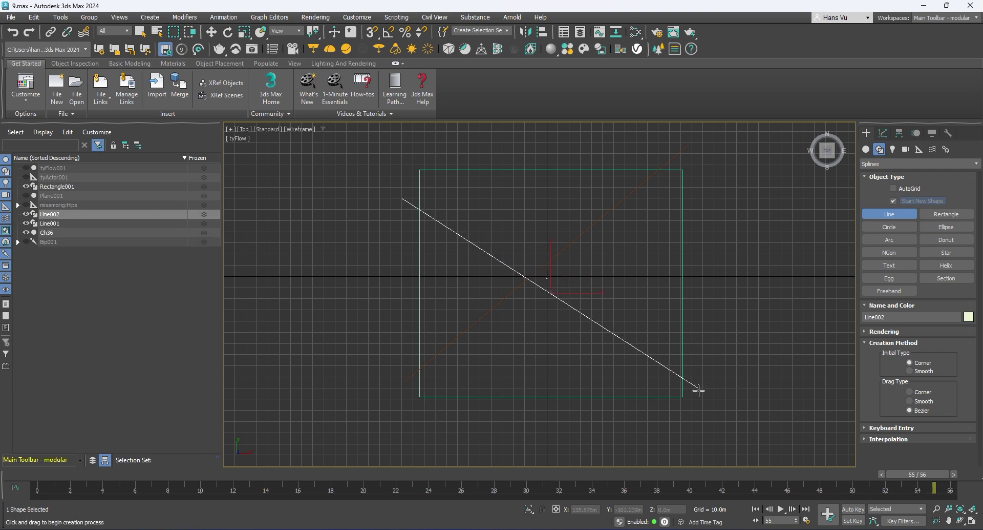
{"action": "right_click", "coordinate": [698, 391]}
{"action": "left_click", "coordinate": [713, 257]}
{"action": "scroll", "coordinate": [519, 264], "scroll_direction": "up", "scroll_amount": 4}
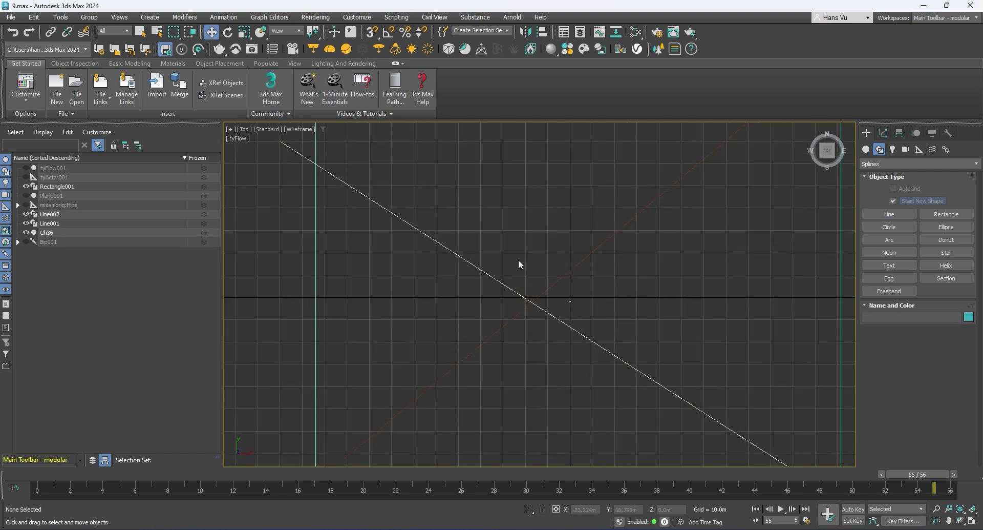
{"action": "scroll", "coordinate": [519, 264], "scroll_direction": "down", "scroll_amount": 3}
{"action": "left_click", "coordinate": [665, 165]}
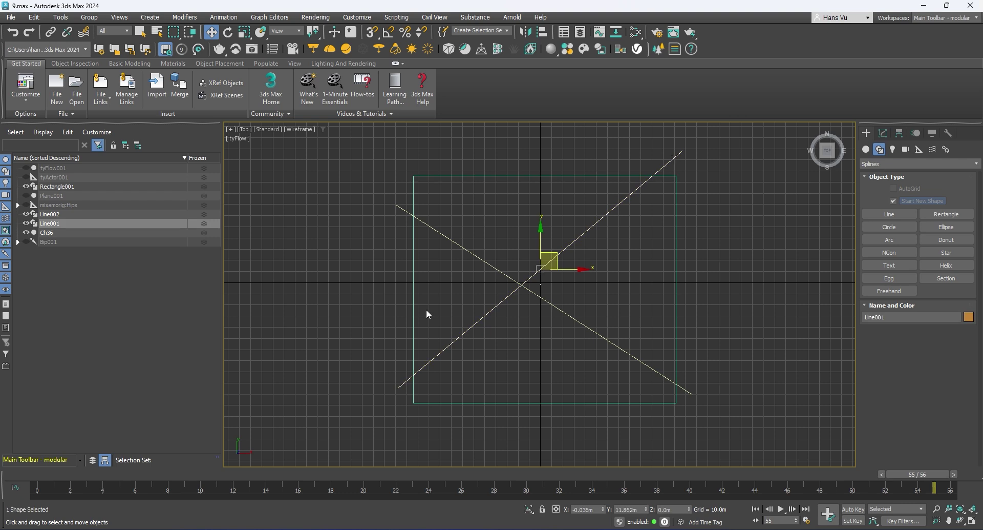
Apply a SplineOffset modifier to Line001
{"action": "left_click", "coordinate": [884, 132]}
{"action": "left_click", "coordinate": [899, 161]}
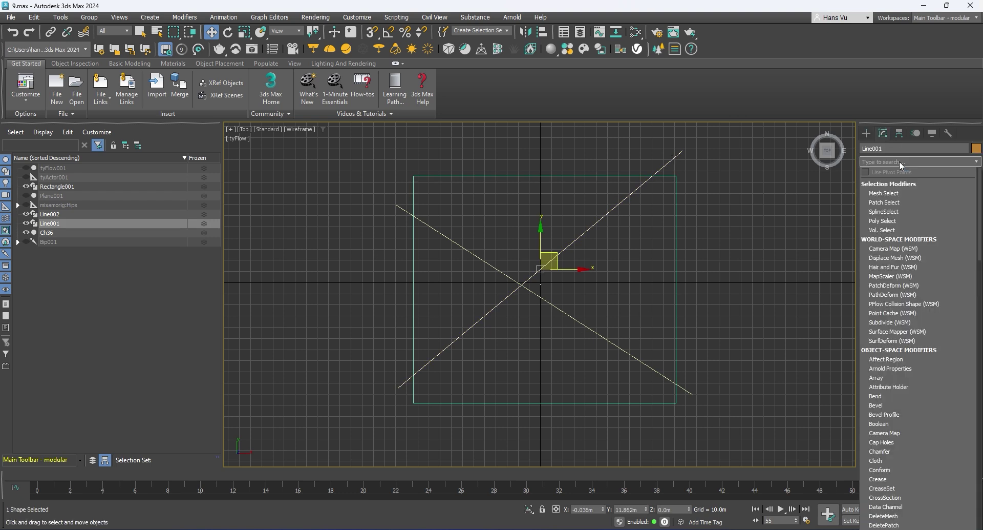
{"action": "type", "text": "off"}
{"action": "key", "text": "Return"}
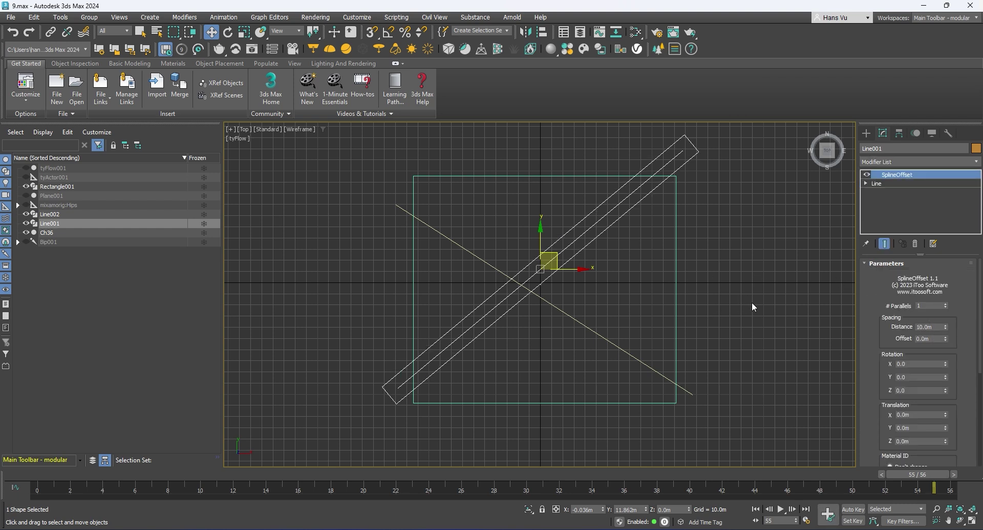
Apply a SplineOffset modifier to Line002 as well
{"action": "left_click", "coordinate": [729, 367]}
{"action": "left_click", "coordinate": [661, 376]}
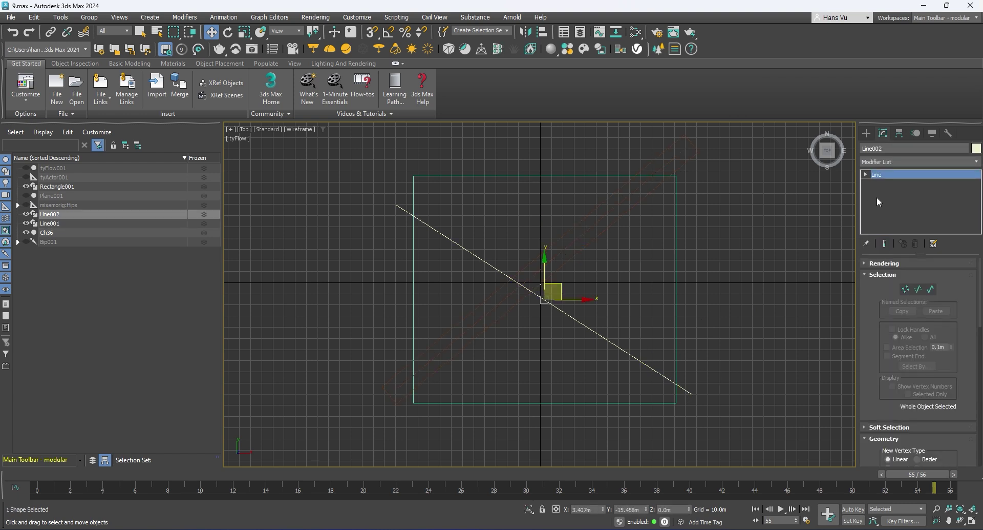
{"action": "left_click", "coordinate": [901, 163]}
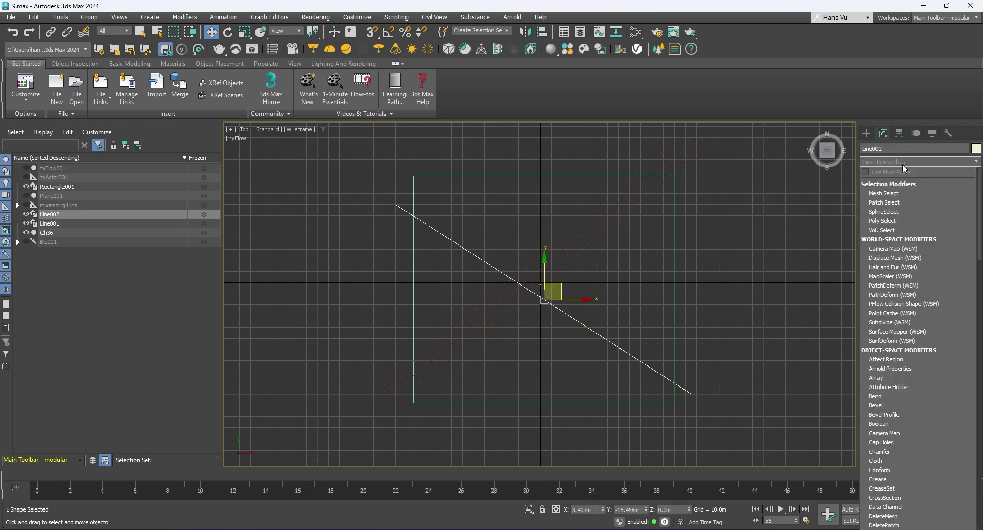
{"action": "type", "text": "spl"}
{"action": "key", "text": "Return"}
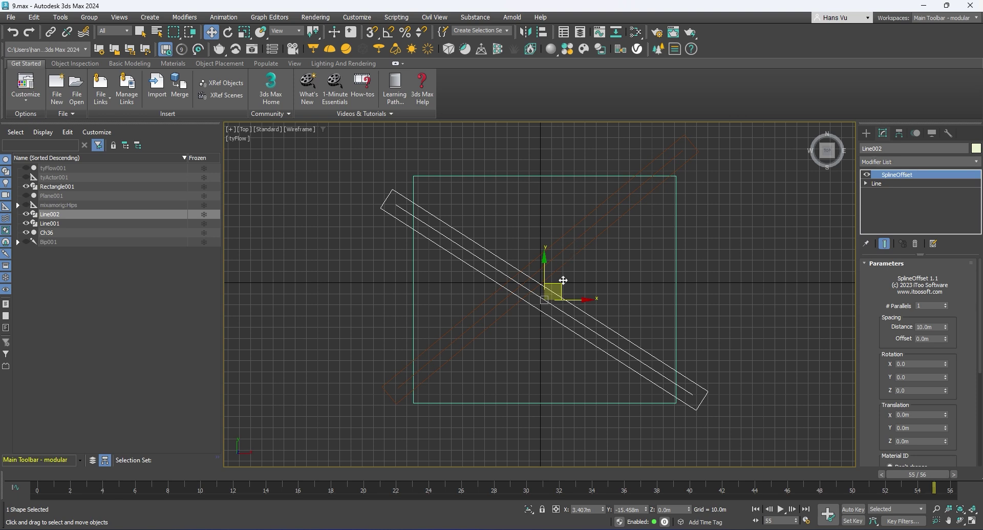
{"action": "left_click", "coordinate": [722, 347]}
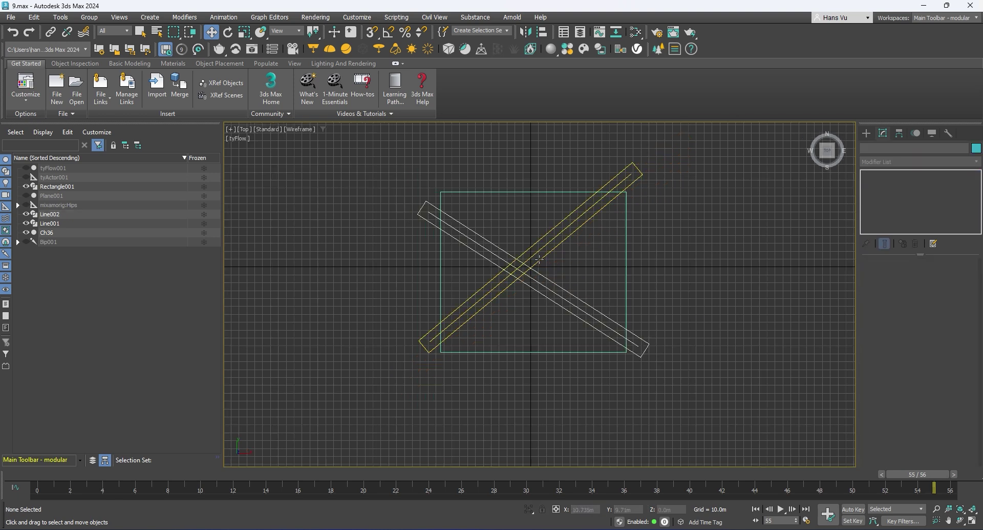
Select the Rectangle001 outline in the viewport
{"action": "scroll", "coordinate": [491, 230], "scroll_direction": "up", "scroll_amount": 5}
{"action": "scroll", "coordinate": [471, 256], "scroll_direction": "down", "scroll_amount": 2}
{"action": "scroll", "coordinate": [537, 211], "scroll_direction": "down", "scroll_amount": 1}
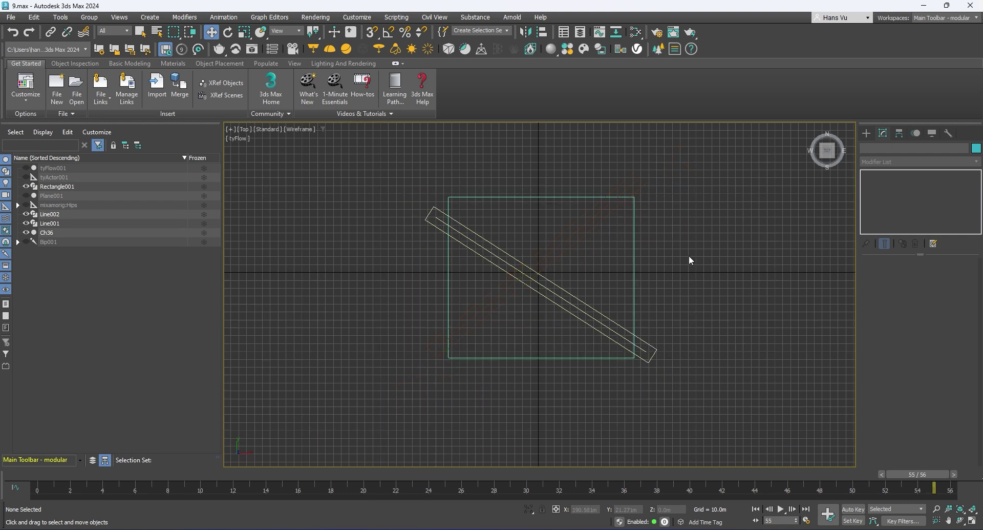
{"action": "scroll", "coordinate": [671, 235], "scroll_direction": "up", "scroll_amount": 1}
{"action": "scroll", "coordinate": [367, 246], "scroll_direction": "up", "scroll_amount": 2}
{"action": "scroll", "coordinate": [423, 250], "scroll_direction": "down", "scroll_amount": 4}
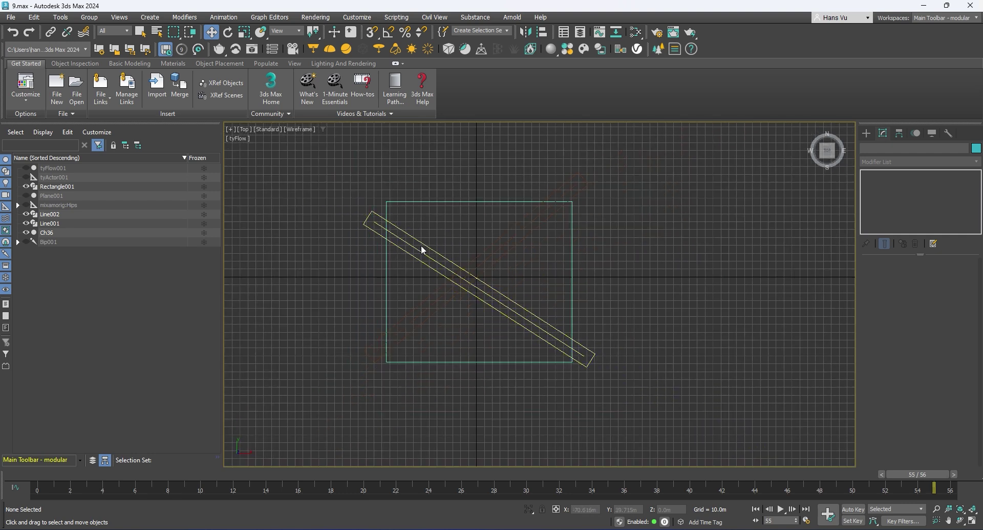
{"action": "scroll", "coordinate": [418, 280], "scroll_direction": "up", "scroll_amount": 2}
{"action": "scroll", "coordinate": [617, 235], "scroll_direction": "down", "scroll_amount": 1}
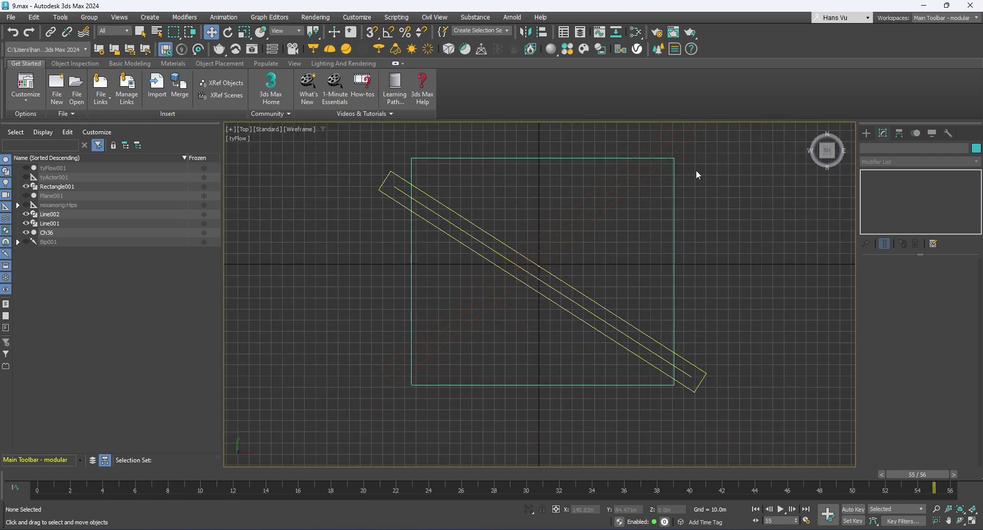
{"action": "scroll", "coordinate": [696, 170], "scroll_direction": "up", "scroll_amount": 2}
{"action": "scroll", "coordinate": [652, 181], "scroll_direction": "down", "scroll_amount": 2}
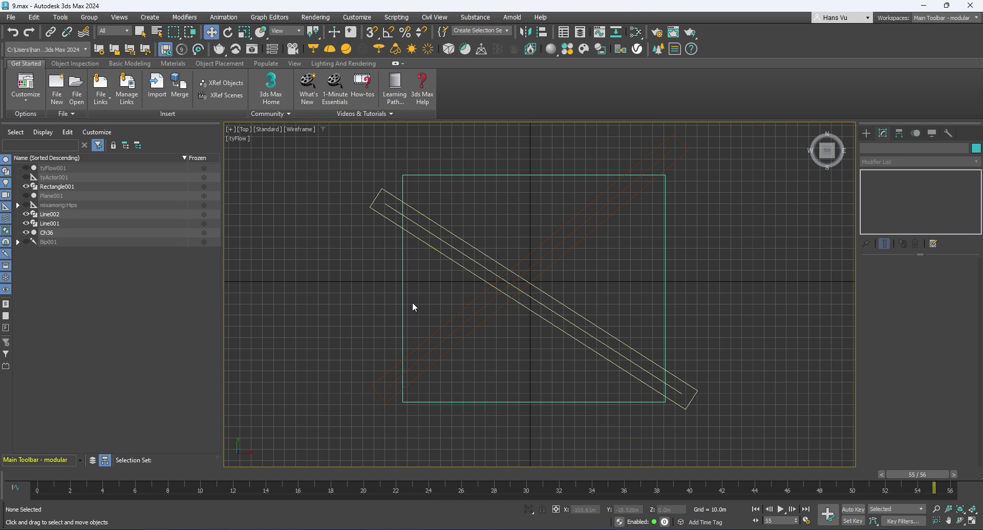
{"action": "left_click_drag", "start_coordinate": [631, 275], "coordinate": [632, 273]}
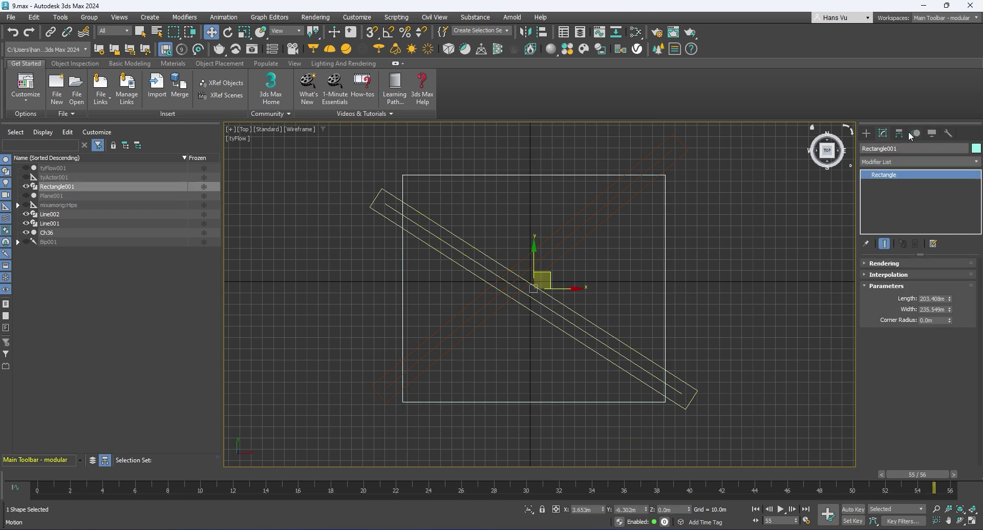
Turn Rectangle001 into a Compound Shapes ShapeBoolean set to Subtract
{"action": "left_click", "coordinate": [868, 132]}
{"action": "left_click", "coordinate": [879, 164]}
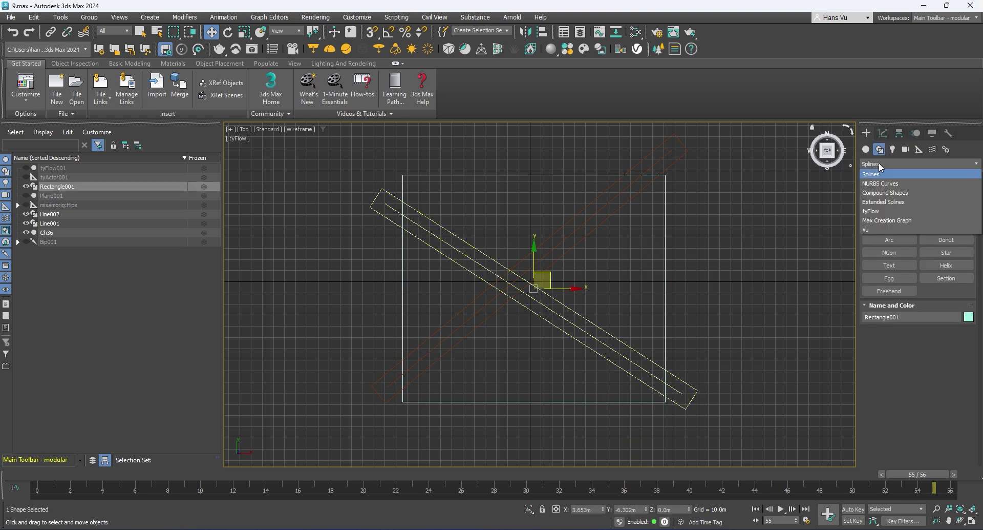
{"action": "left_click", "coordinate": [907, 194]}
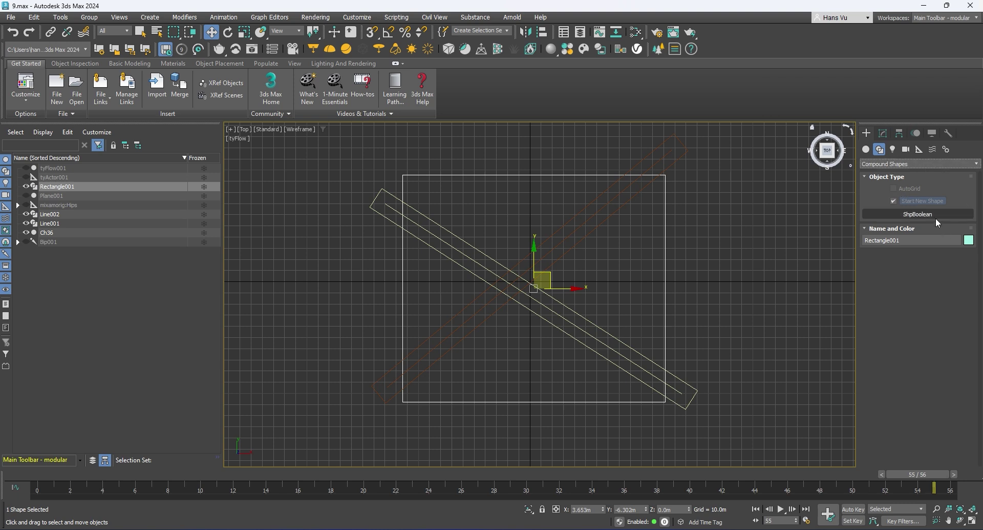
{"action": "left_click", "coordinate": [911, 216]}
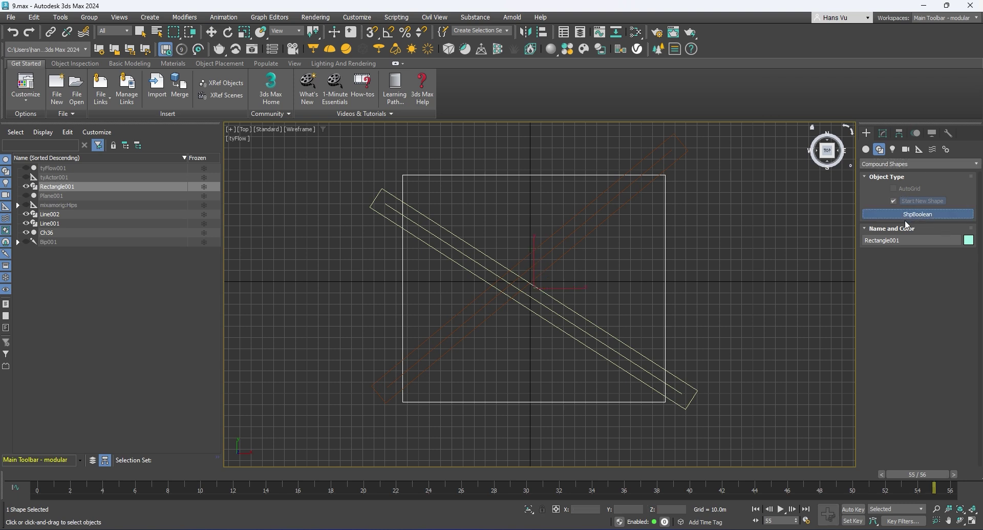
{"action": "scroll", "coordinate": [958, 253], "scroll_direction": "down", "scroll_amount": 5}
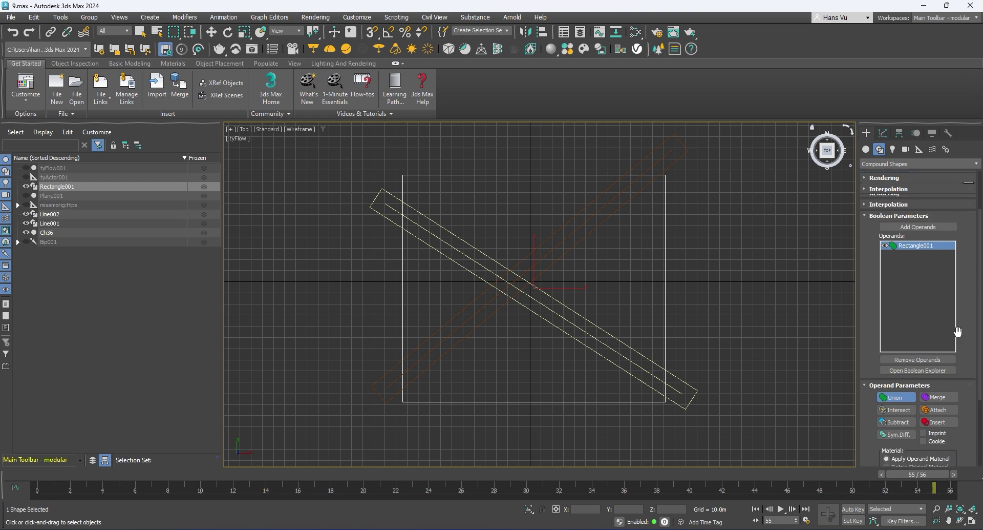
{"action": "left_click", "coordinate": [905, 359]}
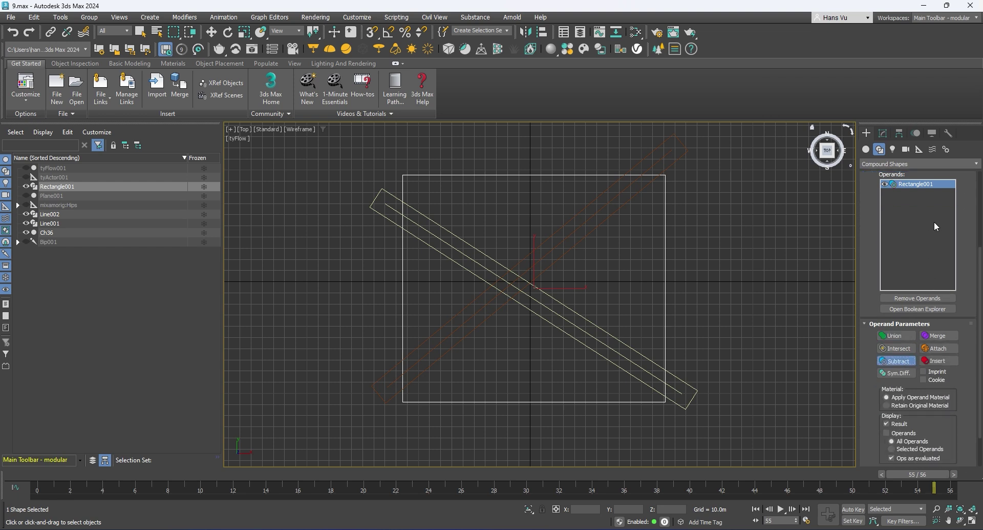
Add Line001 and Line002 as subtract operands of the boolean
{"action": "scroll", "coordinate": [902, 355], "scroll_direction": "down", "scroll_amount": 3}
{"action": "scroll", "coordinate": [924, 378], "scroll_direction": "up", "scroll_amount": 5}
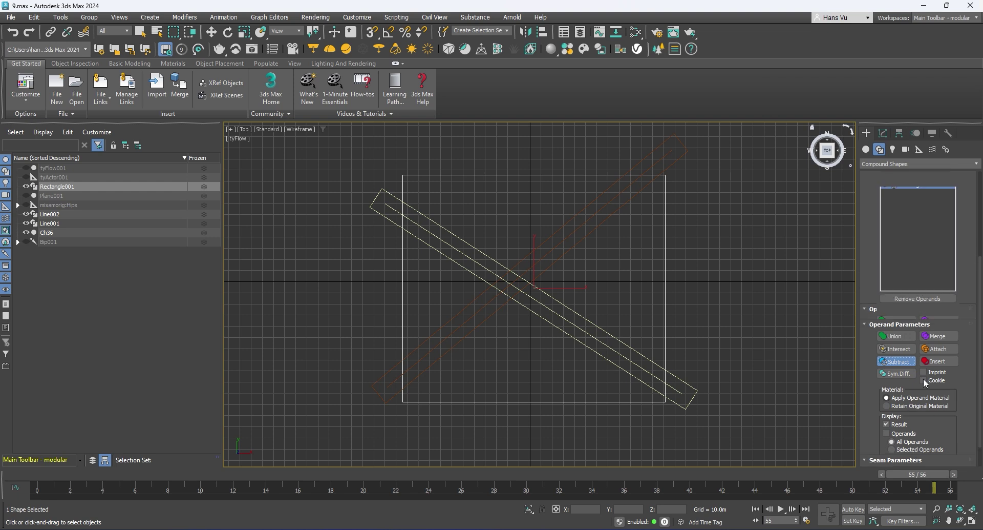
{"action": "left_click", "coordinate": [933, 227]}
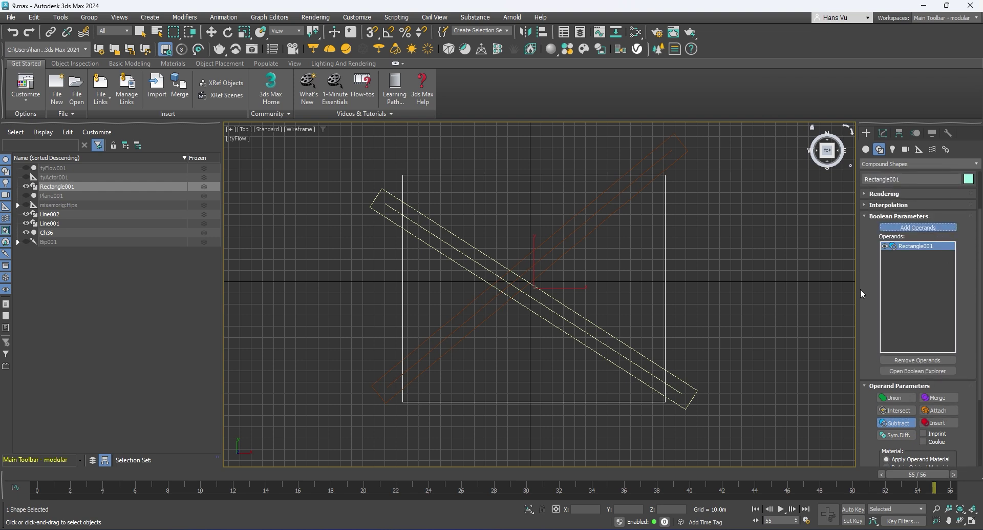
{"action": "left_click", "coordinate": [558, 244]}
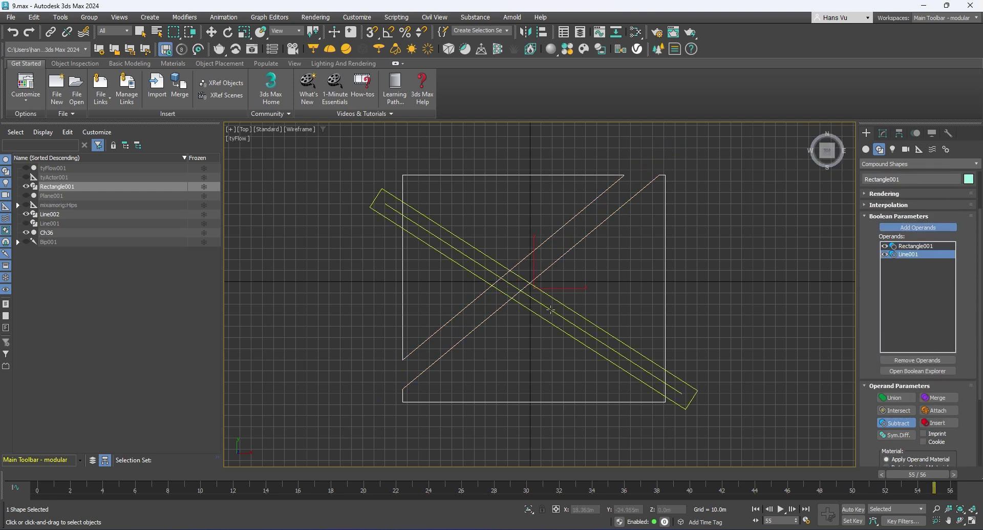
{"action": "left_click", "coordinate": [551, 309]}
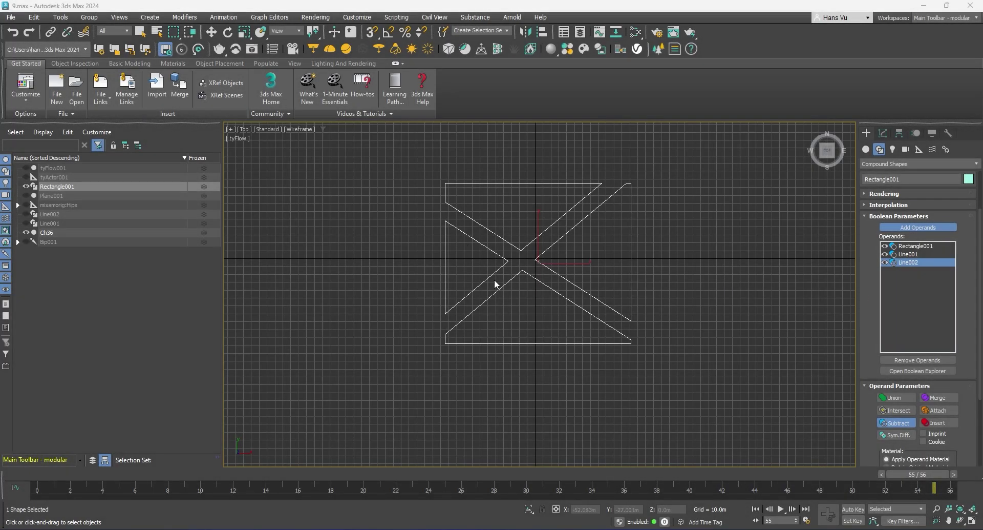
Apply a Quadify Mesh modifier (Quad Size 4.0) to the split Rectangle001 shape
{"action": "left_click", "coordinate": [884, 133]}
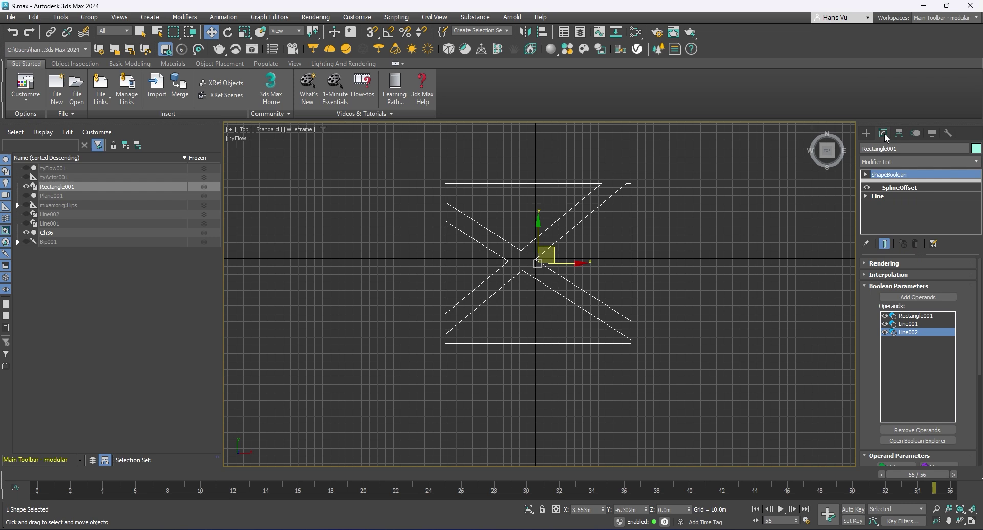
{"action": "left_click", "coordinate": [918, 161]}
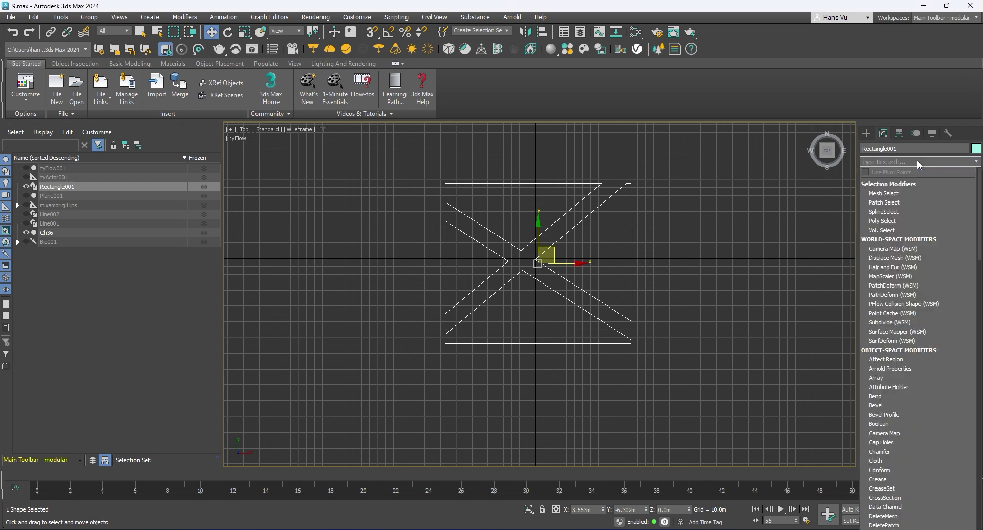
{"action": "type", "text": "w"}
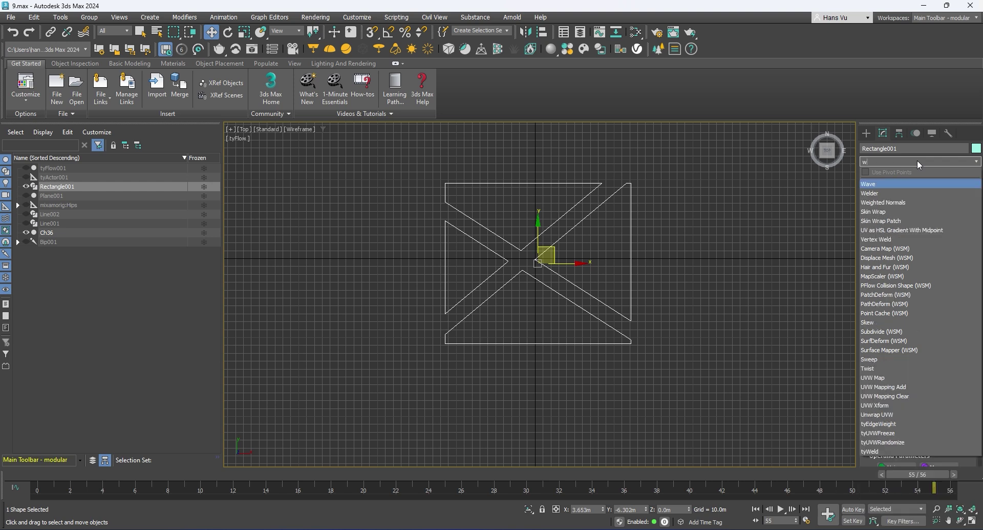
{"action": "key", "text": "BackSpace"}
{"action": "type", "text": "qua"}
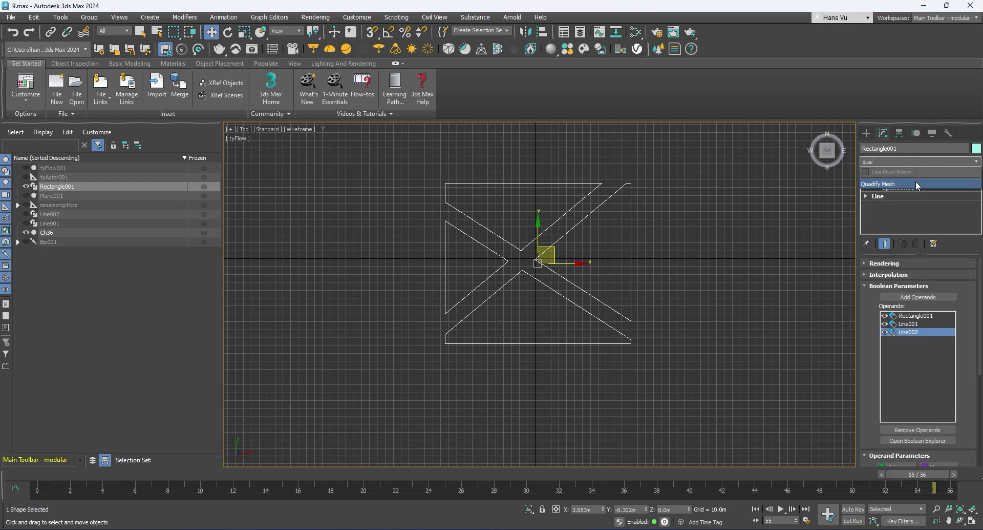
{"action": "left_click", "coordinate": [917, 186]}
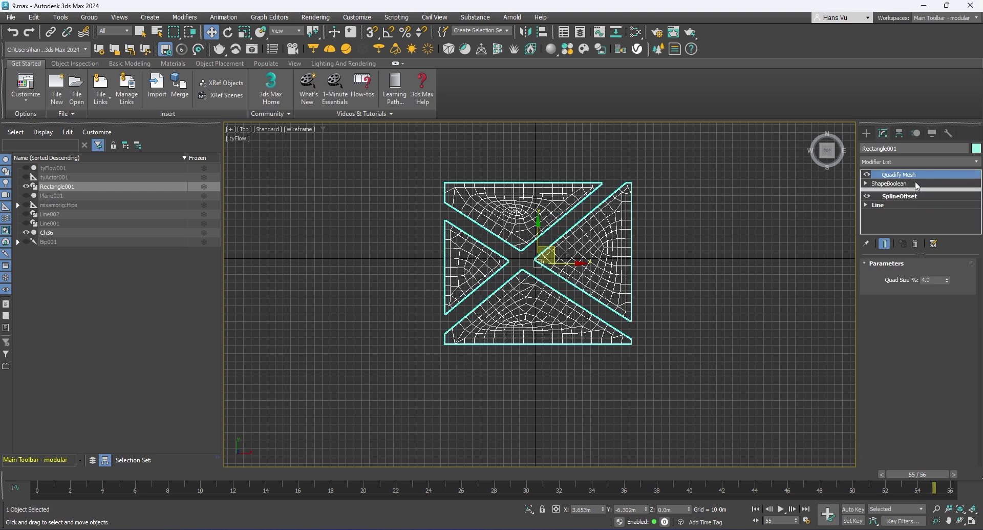
Frame the quadified shape and maximize the Perspective viewport
{"action": "key", "text": "z"}
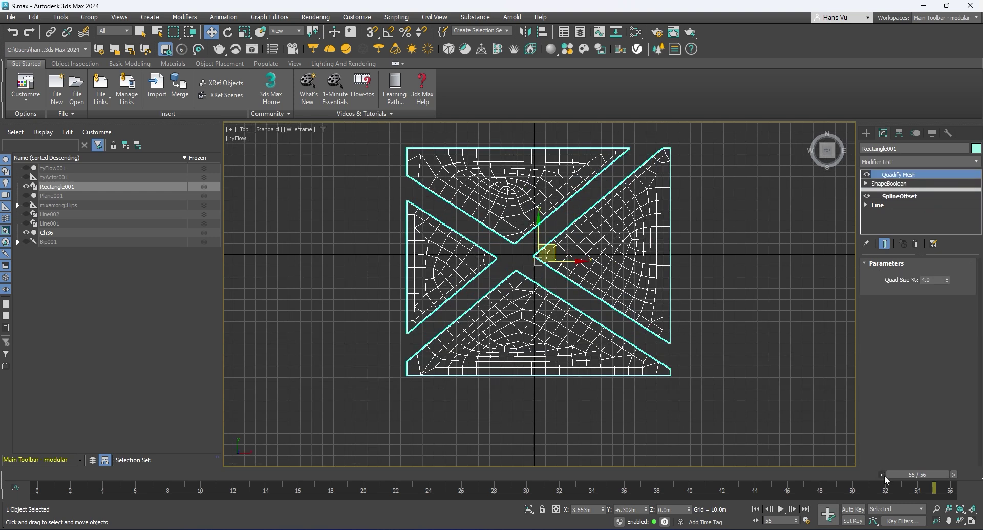
{"action": "left_click", "coordinate": [972, 521]}
{"action": "left_click", "coordinate": [659, 391]}
{"action": "scroll", "coordinate": [660, 390], "scroll_direction": "down", "scroll_amount": 3}
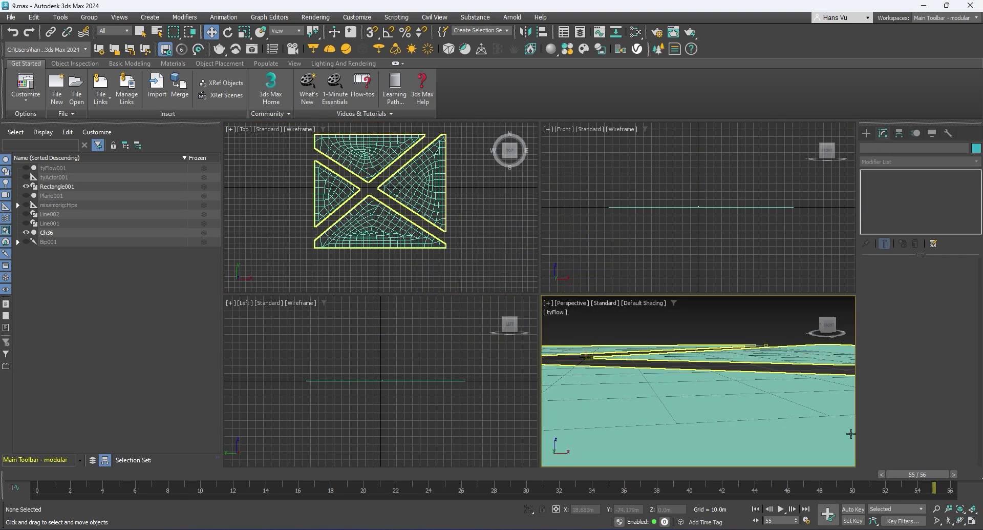
{"action": "left_click", "coordinate": [973, 520]}
{"action": "scroll", "coordinate": [621, 346], "scroll_direction": "down", "scroll_amount": 2}
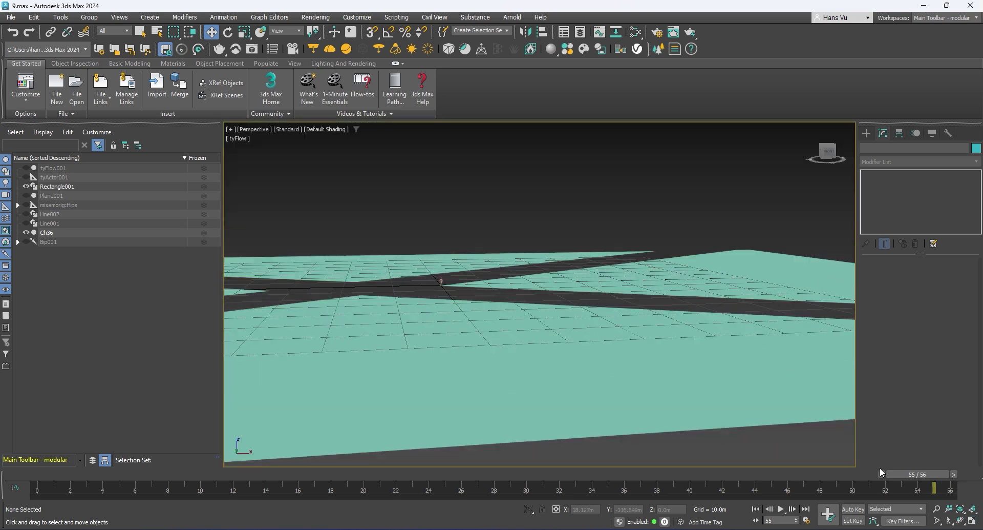
Orbit and zoom to look down at the road crossing from an angle
{"action": "left_click", "coordinate": [960, 521]}
{"action": "left_click_drag", "start_coordinate": [589, 315], "coordinate": [656, 339]}
{"action": "scroll", "coordinate": [577, 307], "scroll_direction": "down", "scroll_amount": 4}
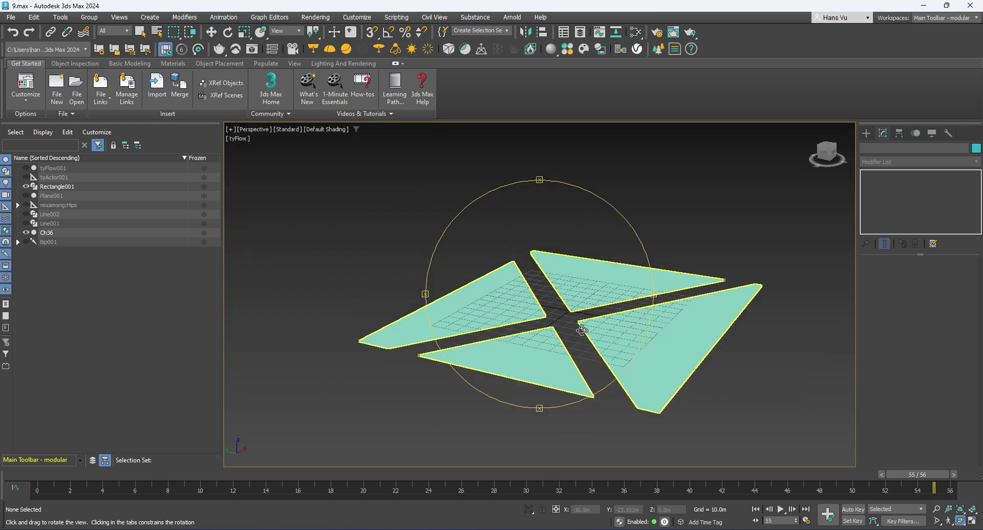
{"action": "left_click_drag", "start_coordinate": [580, 329], "coordinate": [593, 332]}
{"action": "scroll", "coordinate": [593, 333], "scroll_direction": "up", "scroll_amount": 4}
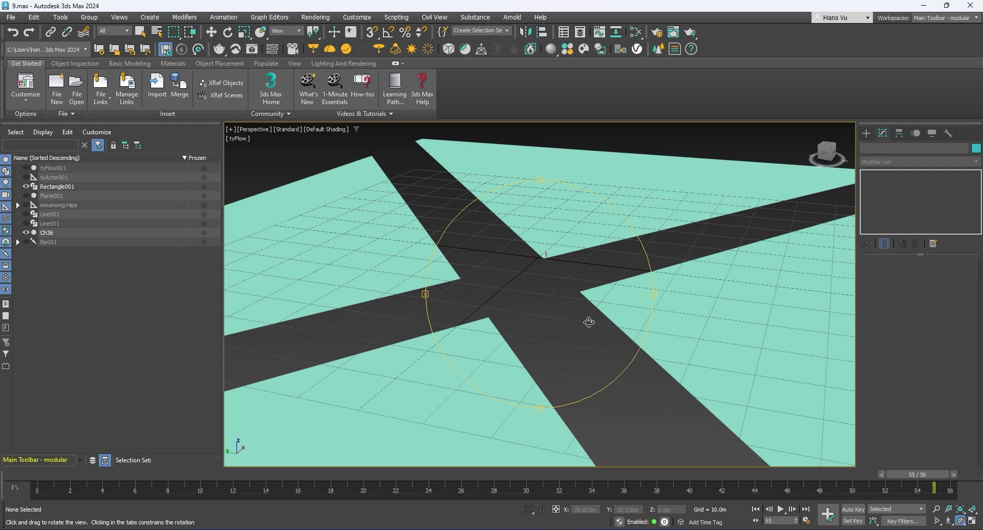
{"action": "key", "text": "w"}
{"action": "scroll", "coordinate": [580, 329], "scroll_direction": "down", "scroll_amount": 6}
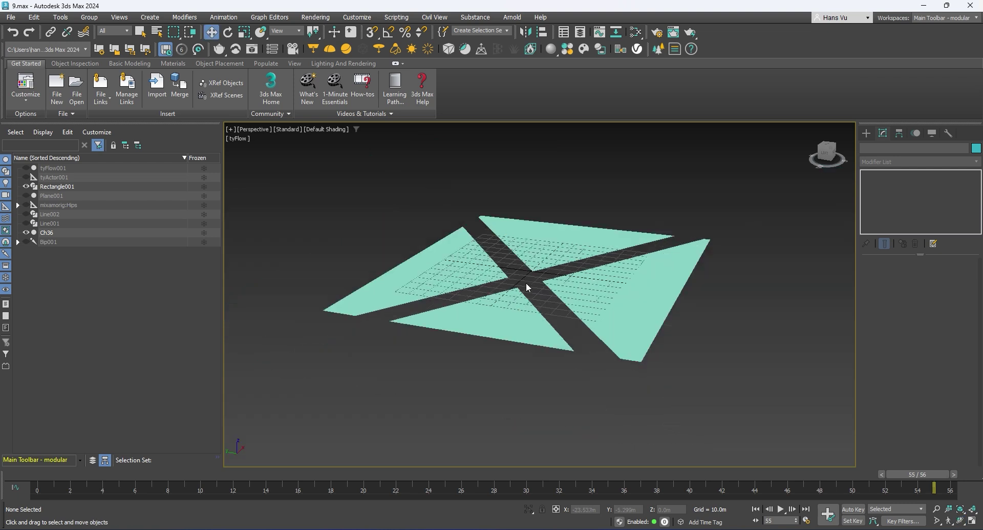
Set the Perspective viewport shading to Edged Faces with Facets
{"action": "scroll", "coordinate": [251, 282], "scroll_direction": "up", "scroll_amount": 4}
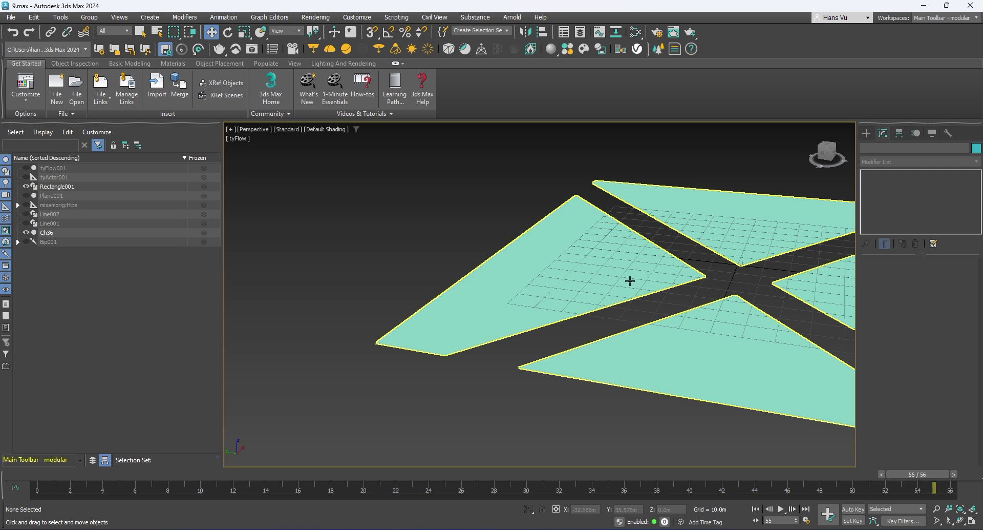
{"action": "scroll", "coordinate": [424, 277], "scroll_direction": "down", "scroll_amount": 3}
{"action": "scroll", "coordinate": [424, 278], "scroll_direction": "down", "scroll_amount": 2}
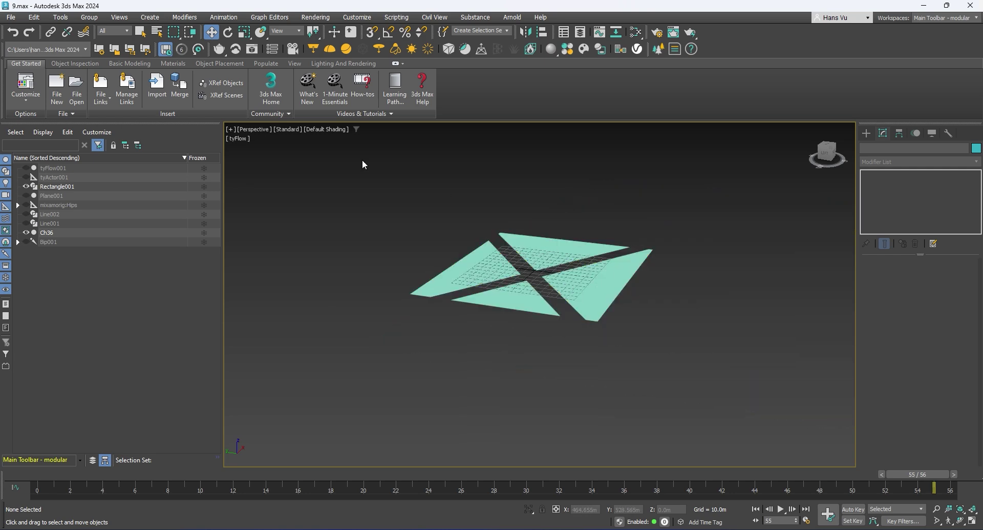
{"action": "left_click", "coordinate": [325, 129]}
{"action": "left_click", "coordinate": [397, 220]}
{"action": "scroll", "coordinate": [398, 220], "scroll_direction": "up", "scroll_amount": 5}
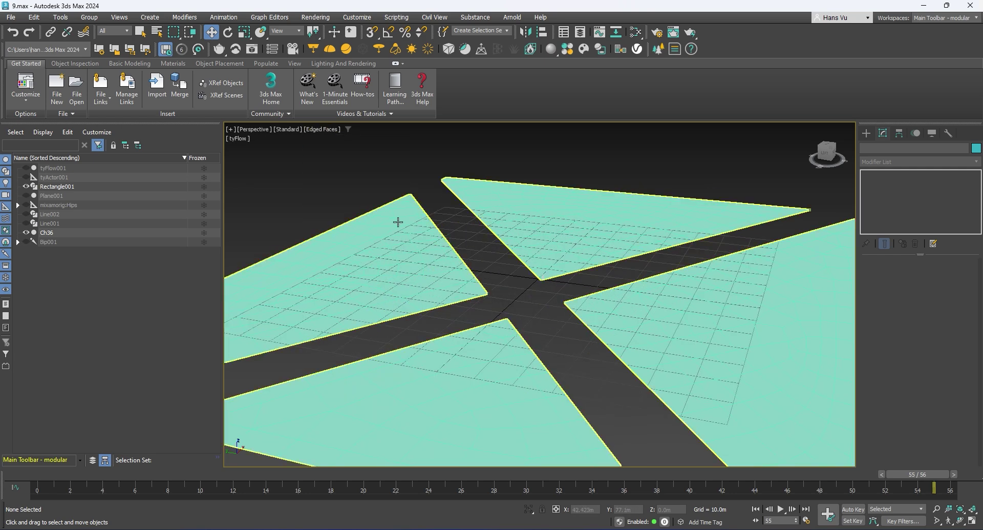
{"action": "left_click", "coordinate": [324, 129]}
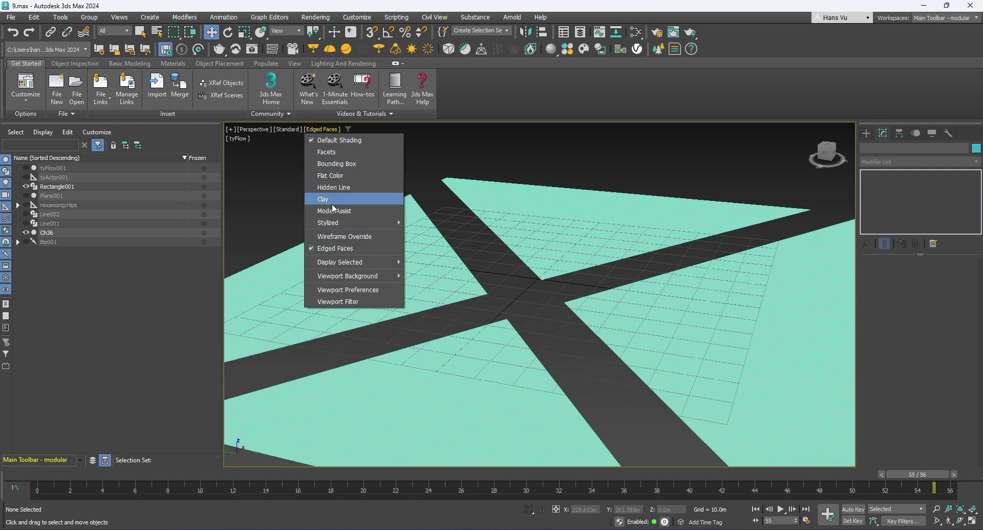
{"action": "left_click", "coordinate": [328, 151]}
Orbit and zoom around the split ground to inspect the quad mesh
{"action": "scroll", "coordinate": [424, 242], "scroll_direction": "down", "scroll_amount": 5}
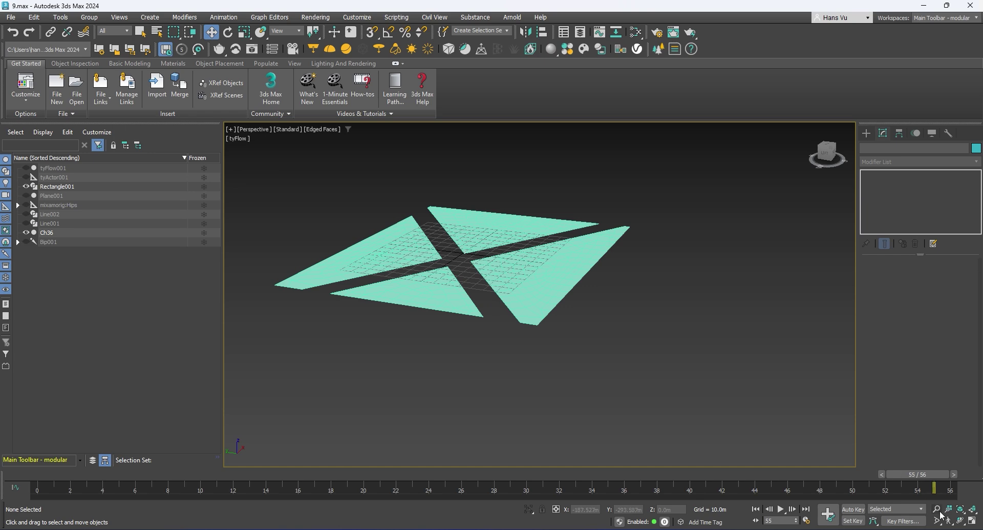
{"action": "left_click", "coordinate": [960, 521]}
{"action": "left_click_drag", "start_coordinate": [496, 354], "coordinate": [620, 279]}
{"action": "scroll", "coordinate": [462, 262], "scroll_direction": "up", "scroll_amount": 5}
{"action": "scroll", "coordinate": [493, 262], "scroll_direction": "down", "scroll_amount": 5}
{"action": "scroll", "coordinate": [447, 335], "scroll_direction": "up", "scroll_amount": 5}
{"action": "left_click_drag", "start_coordinate": [495, 350], "coordinate": [518, 343]}
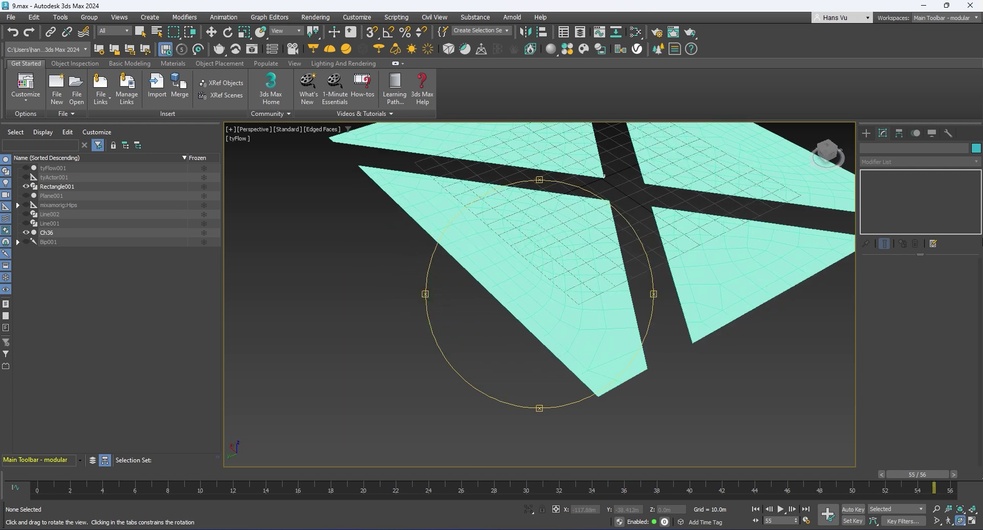
{"action": "left_click", "coordinate": [866, 133]}
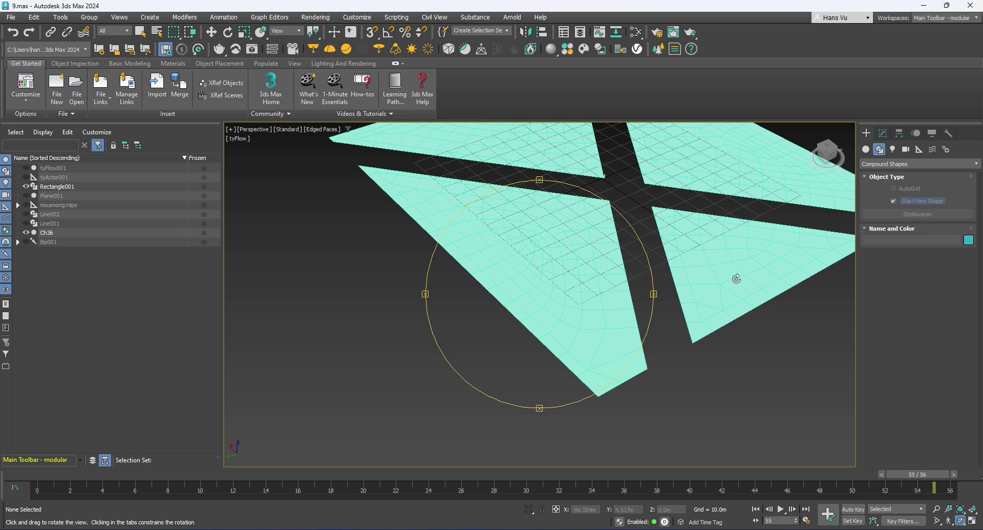
Apply a Greeble modifier to Rectangle001
{"action": "key", "text": "w"}
{"action": "left_click", "coordinate": [724, 290]}
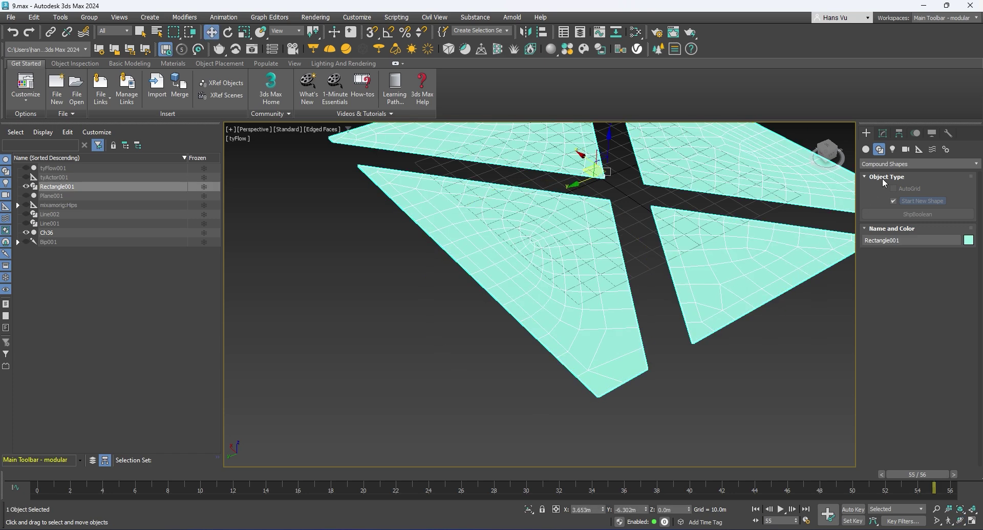
{"action": "left_click", "coordinate": [900, 164]}
{"action": "left_click", "coordinate": [883, 133]}
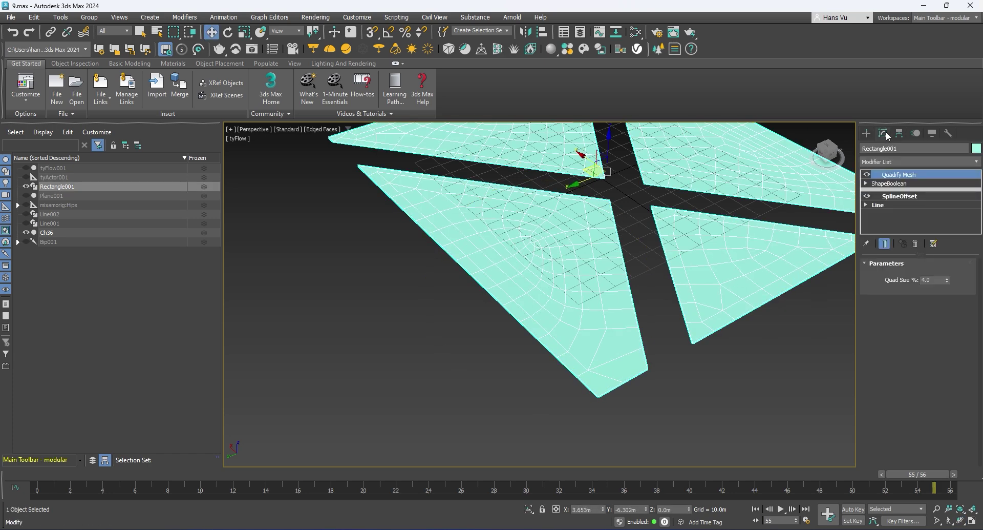
{"action": "left_click", "coordinate": [902, 161]}
{"action": "type", "text": "gre"}
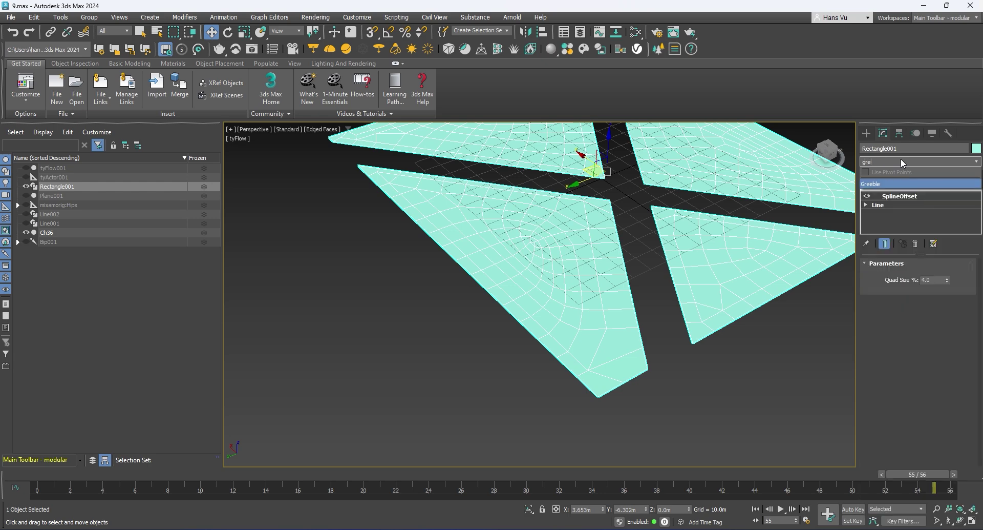
{"action": "type", "text": "e"}
{"action": "key", "text": "Return"}
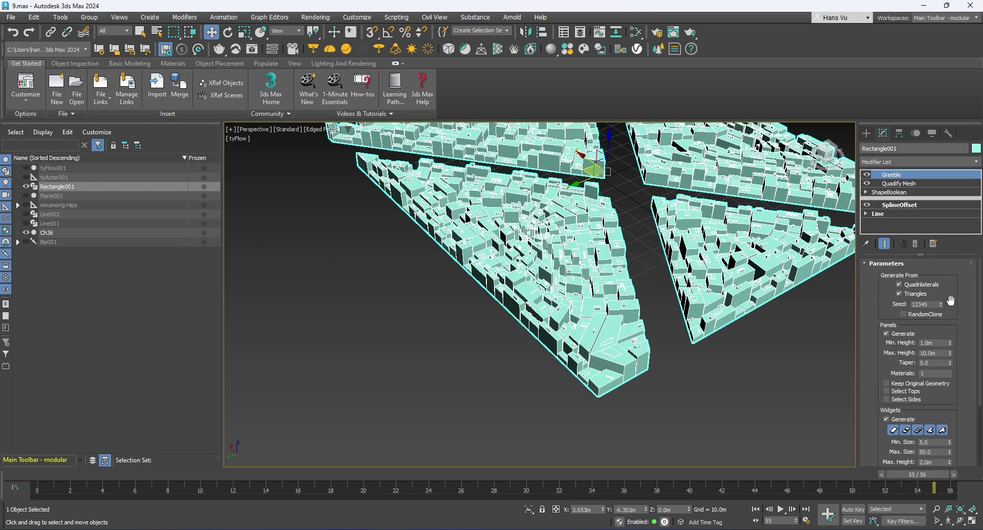
Set Greeble panel Min. Height and Max. Height both to 0.0 m
{"action": "scroll", "coordinate": [930, 347], "scroll_direction": "down", "scroll_amount": 1}
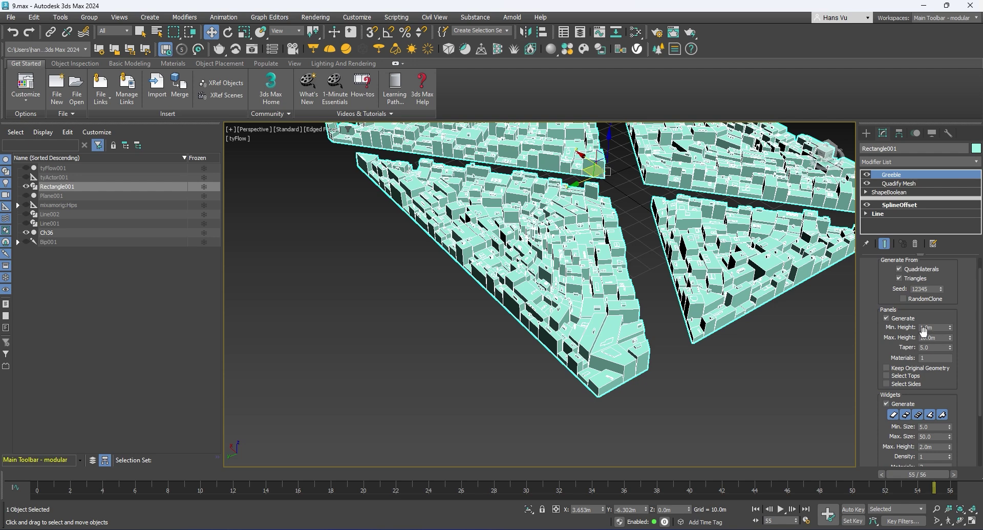
{"action": "type", "text": "0"}
{"action": "left_click", "coordinate": [923, 337]}
{"action": "type", "text": "0"}
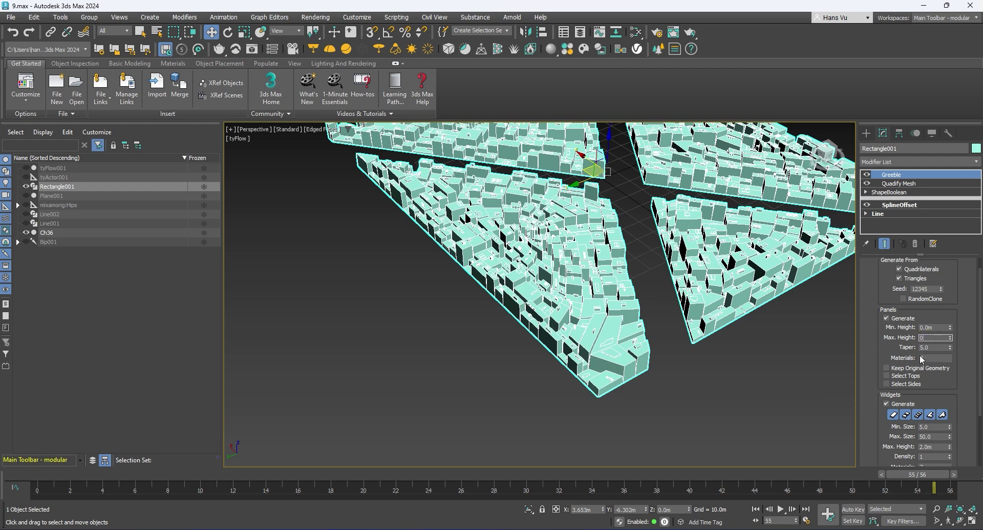
{"action": "left_click", "coordinate": [945, 358]}
{"action": "scroll", "coordinate": [698, 311], "scroll_direction": "down", "scroll_amount": 5}
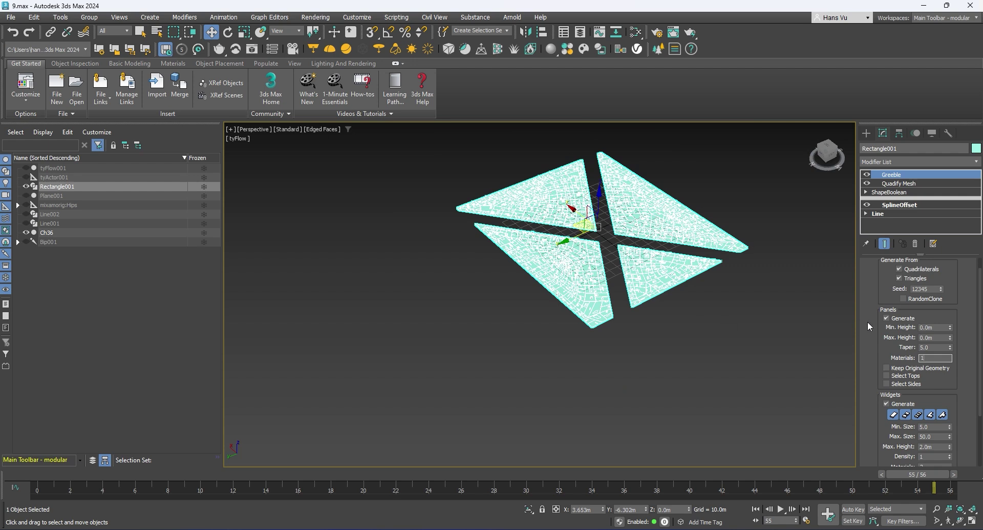
Set the Greeble widgets' Max. Height to 20 m
{"action": "scroll", "coordinate": [935, 417], "scroll_direction": "down", "scroll_amount": 3}
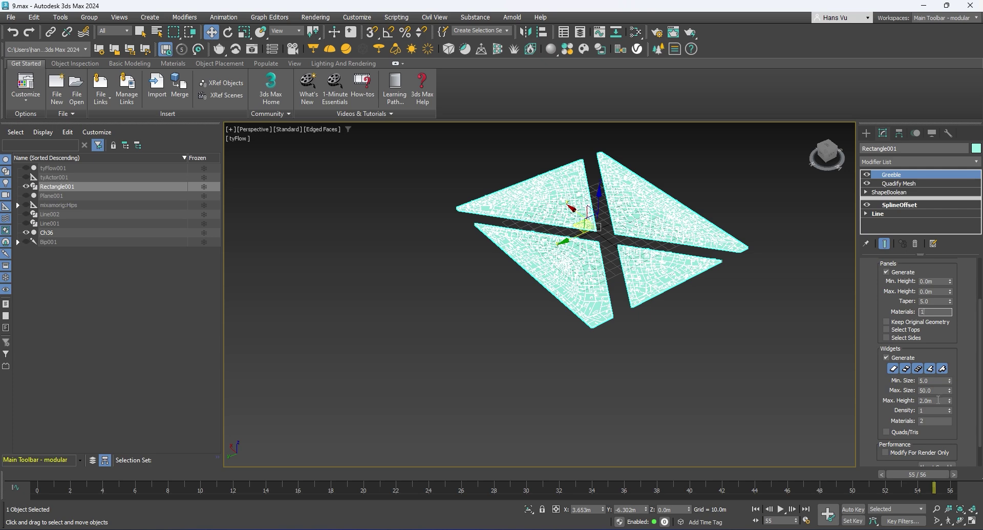
{"action": "double_click", "coordinate": [933, 400]}
{"action": "scroll", "coordinate": [625, 256], "scroll_direction": "up", "scroll_amount": 6}
{"action": "scroll", "coordinate": [756, 329], "scroll_direction": "down", "scroll_amount": 6}
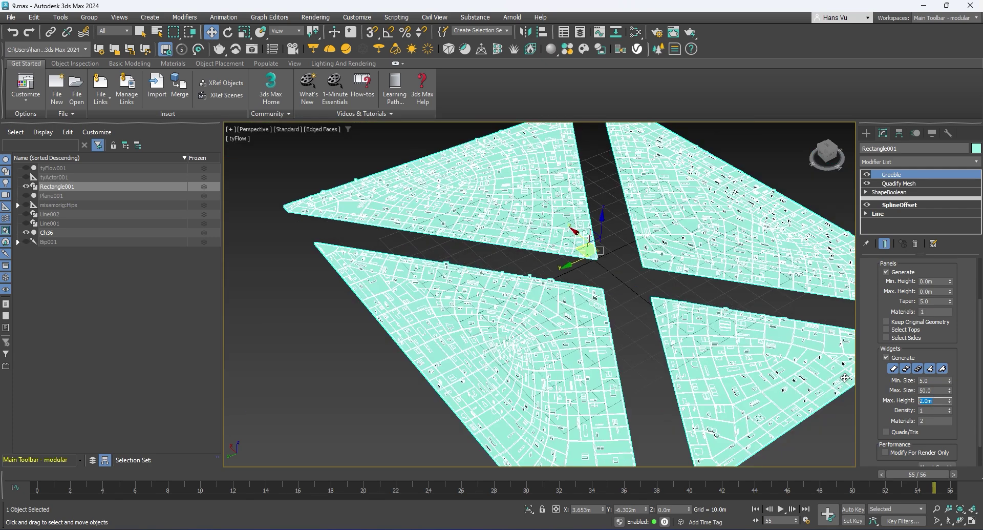
{"action": "type", "text": "20"}
{"action": "key", "text": "Return"}
{"action": "scroll", "coordinate": [594, 263], "scroll_direction": "up", "scroll_amount": 5}
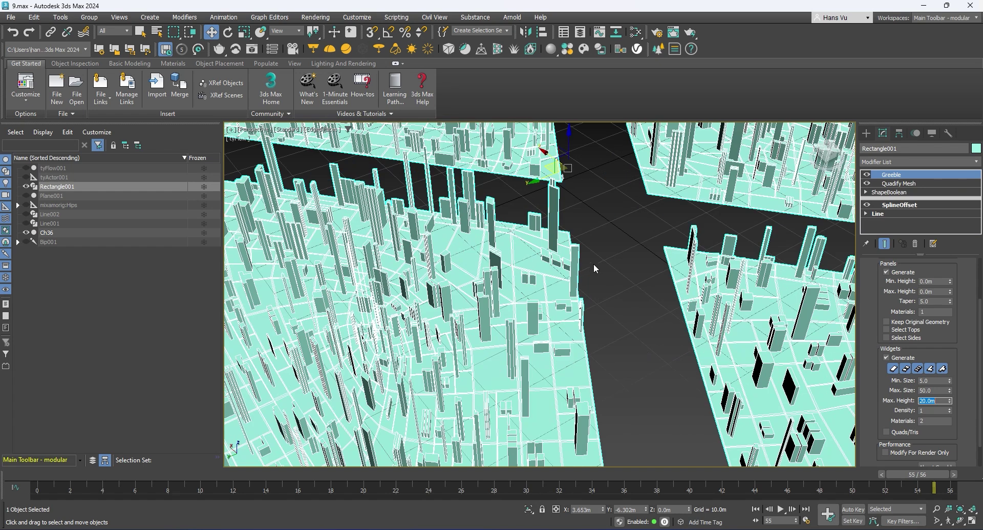
{"action": "scroll", "coordinate": [598, 294], "scroll_direction": "down", "scroll_amount": 4}
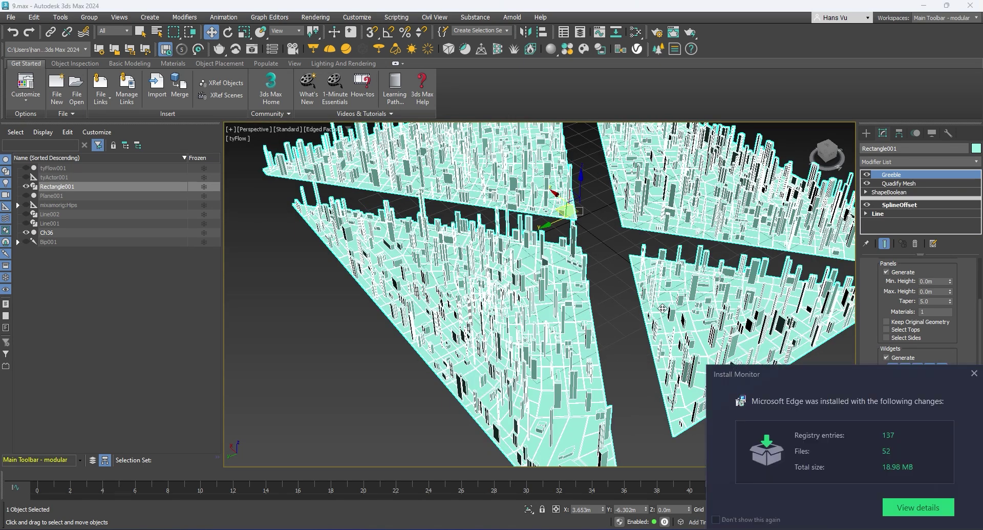
Set the Greeble widgets' Min. Size to 45
{"action": "left_click", "coordinate": [974, 373]}
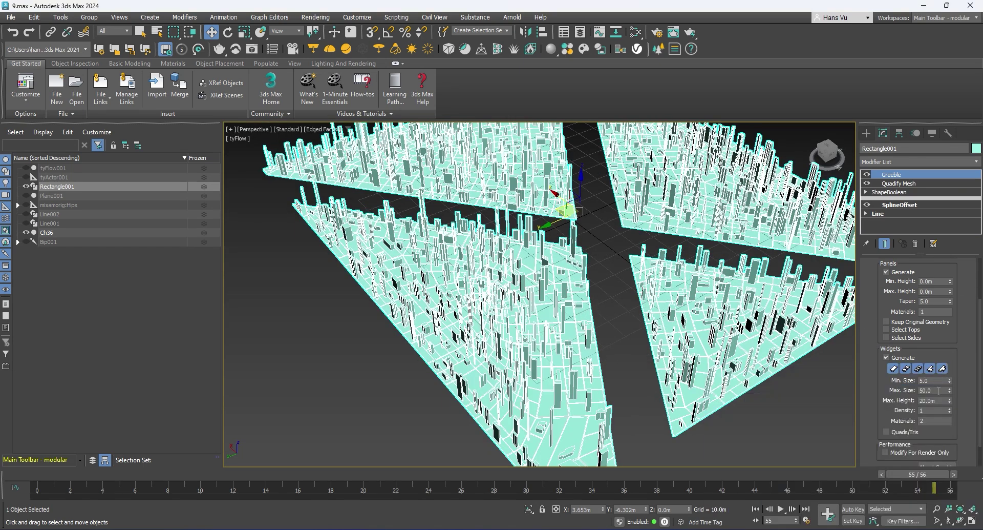
{"action": "scroll", "coordinate": [666, 322], "scroll_direction": "up", "scroll_amount": 3}
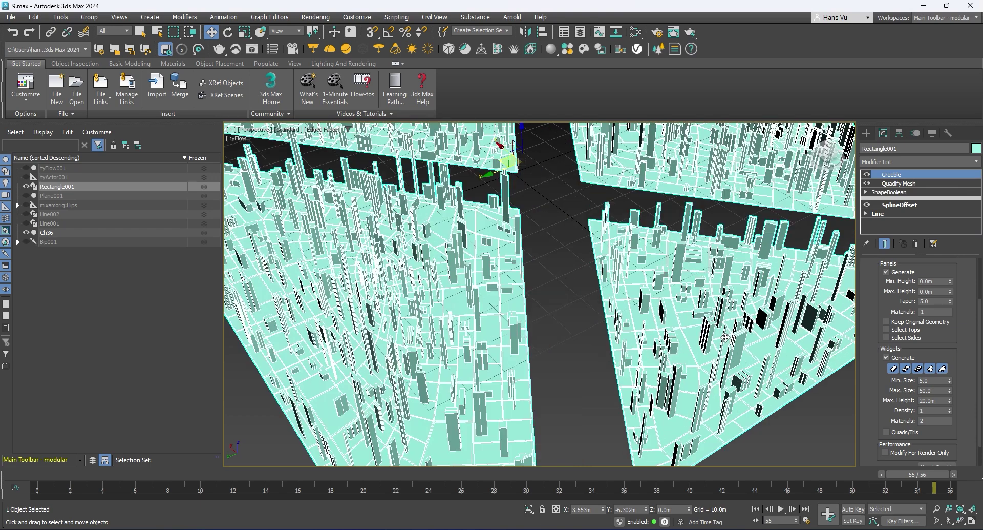
{"action": "scroll", "coordinate": [630, 309], "scroll_direction": "down", "scroll_amount": 5}
{"action": "scroll", "coordinate": [630, 309], "scroll_direction": "up", "scroll_amount": 4}
{"action": "scroll", "coordinate": [595, 333], "scroll_direction": "down", "scroll_amount": 2}
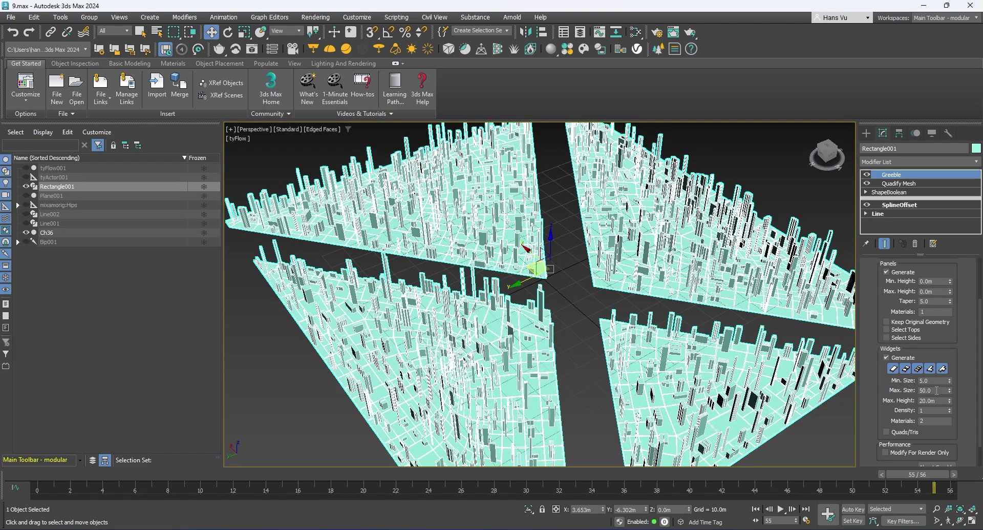
{"action": "left_click_drag", "start_coordinate": [937, 390], "coordinate": [911, 391]}
{"action": "left_click", "coordinate": [939, 380]}
{"action": "key", "text": "Return"}
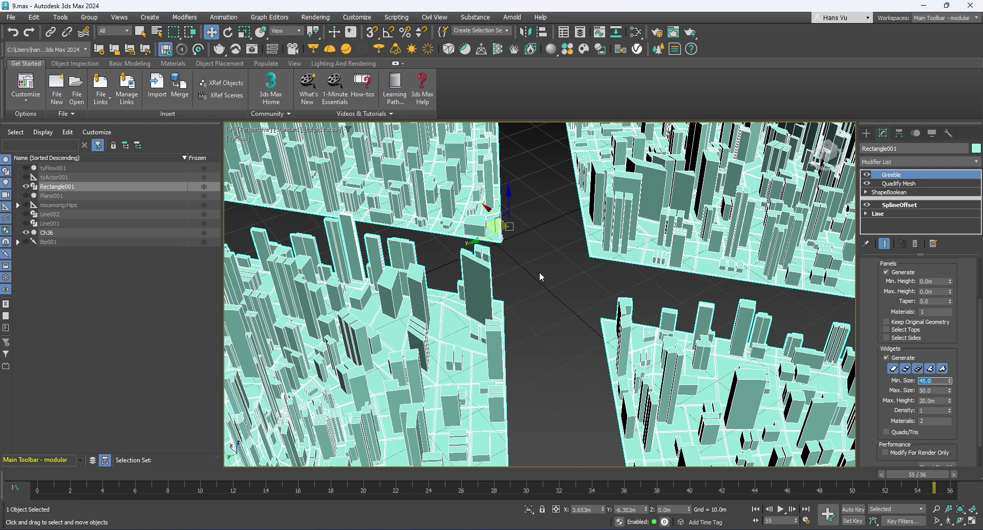
Enter 15 m as the Greeble widgets' Max. Height, then pan to review the city
{"action": "scroll", "coordinate": [512, 254], "scroll_direction": "down", "scroll_amount": 3}
{"action": "scroll", "coordinate": [513, 255], "scroll_direction": "up", "scroll_amount": 6}
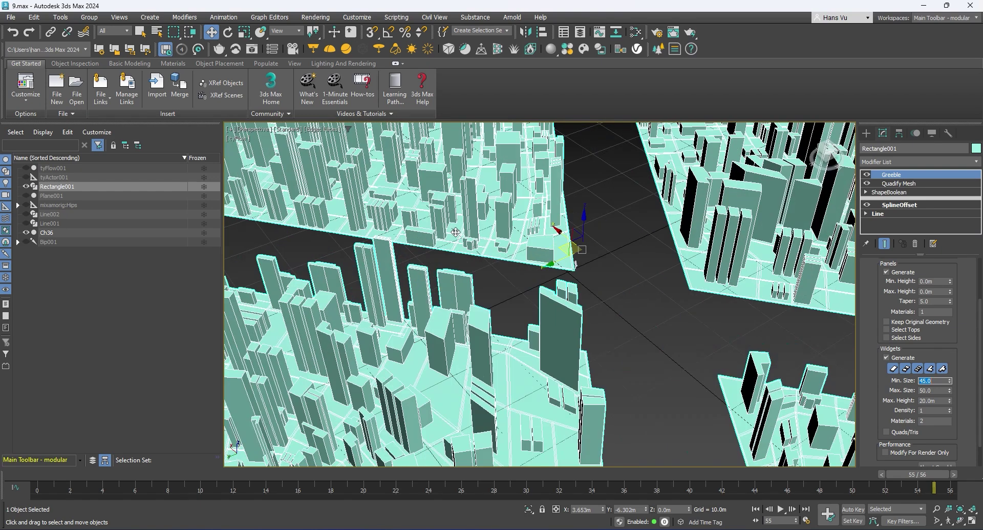
{"action": "scroll", "coordinate": [612, 275], "scroll_direction": "up", "scroll_amount": 5}
{"action": "scroll", "coordinate": [557, 270], "scroll_direction": "down", "scroll_amount": 8}
{"action": "scroll", "coordinate": [553, 277], "scroll_direction": "up", "scroll_amount": 5}
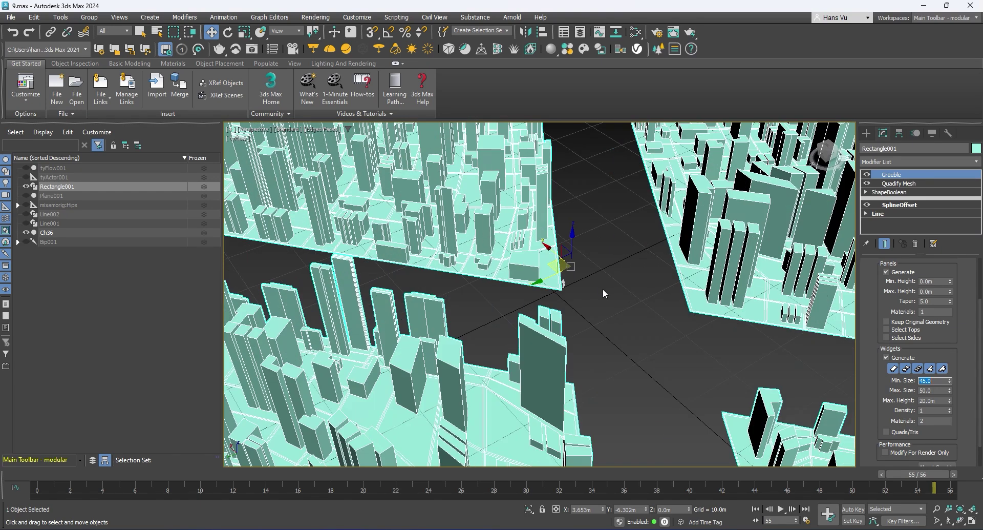
{"action": "scroll", "coordinate": [566, 276], "scroll_direction": "down", "scroll_amount": 6}
{"action": "scroll", "coordinate": [579, 286], "scroll_direction": "up", "scroll_amount": 9}
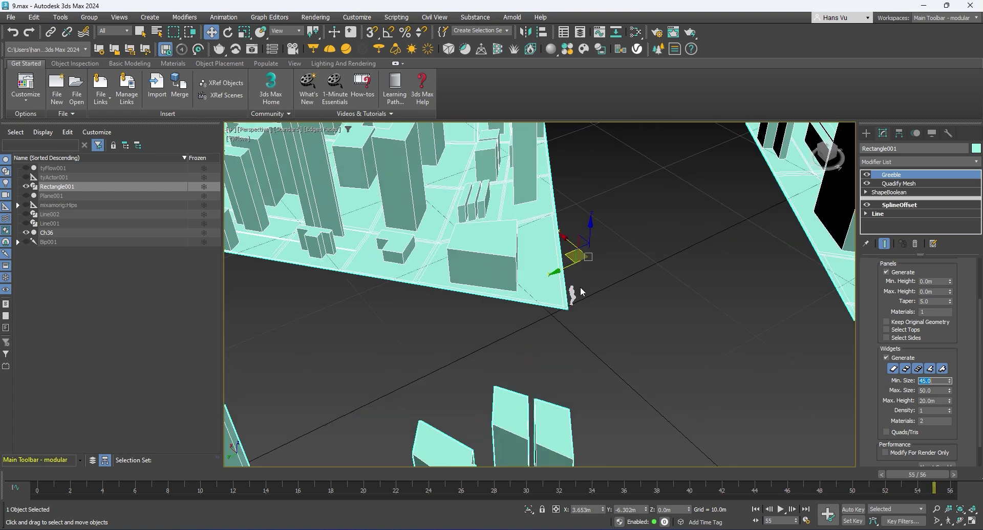
{"action": "scroll", "coordinate": [580, 290], "scroll_direction": "down", "scroll_amount": 5}
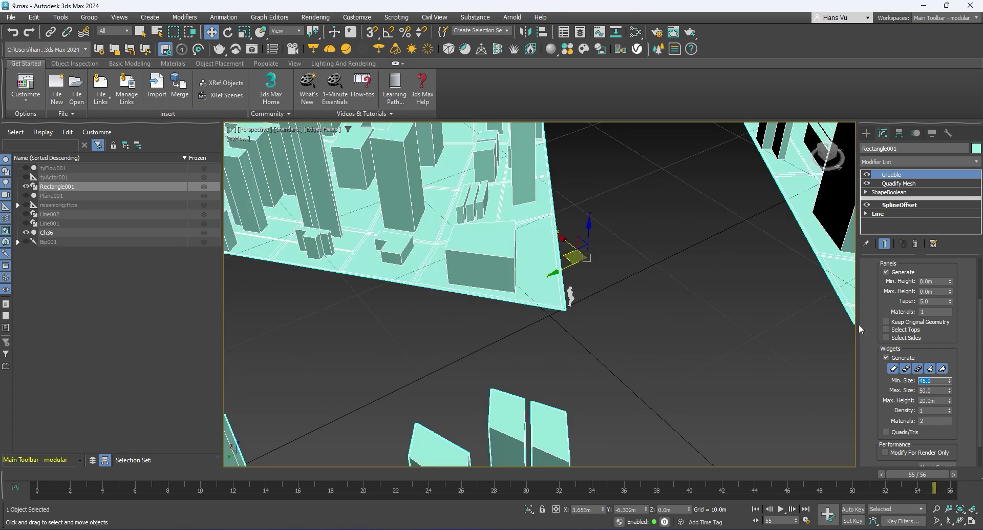
{"action": "double_click", "coordinate": [937, 400]}
{"action": "type", "text": "15"}
{"action": "key", "text": "Return"}
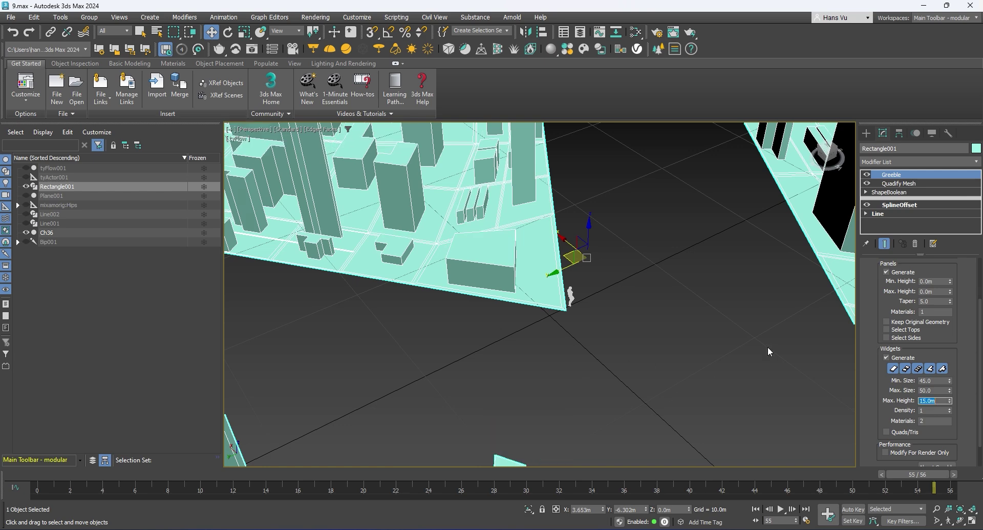
{"action": "middle_click_drag", "start_coordinate": [648, 310], "coordinate": [484, 225]}
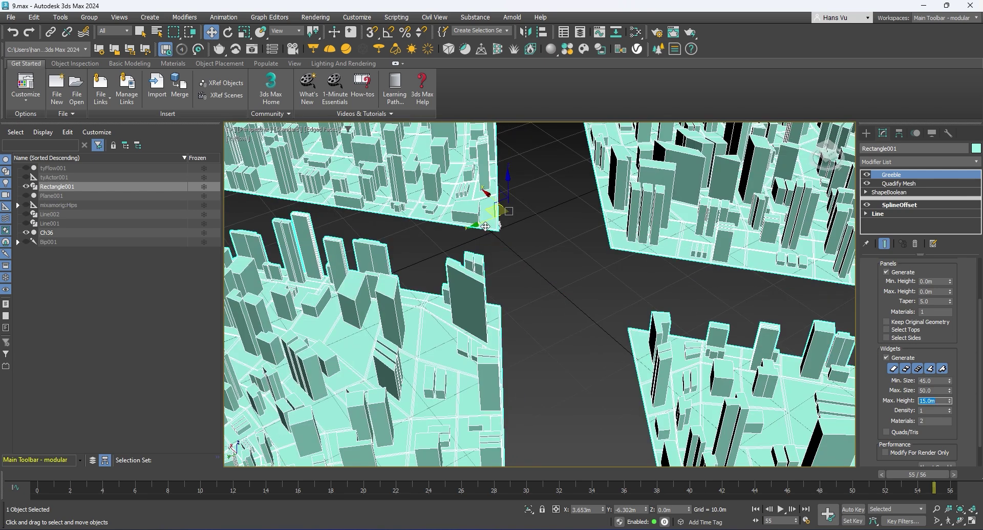
{"action": "scroll", "coordinate": [482, 212], "scroll_direction": "down", "scroll_amount": 4}
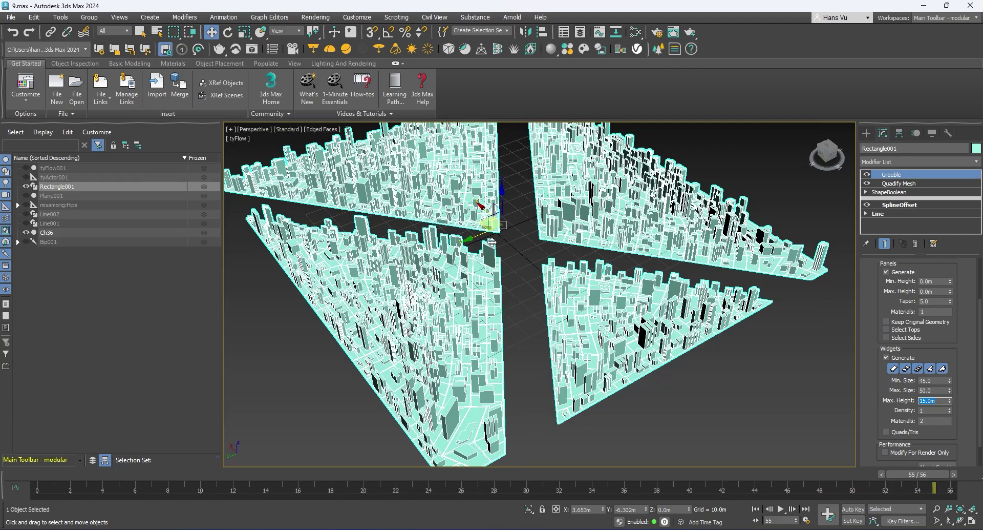
{"action": "scroll", "coordinate": [474, 221], "scroll_direction": "up", "scroll_amount": 3}
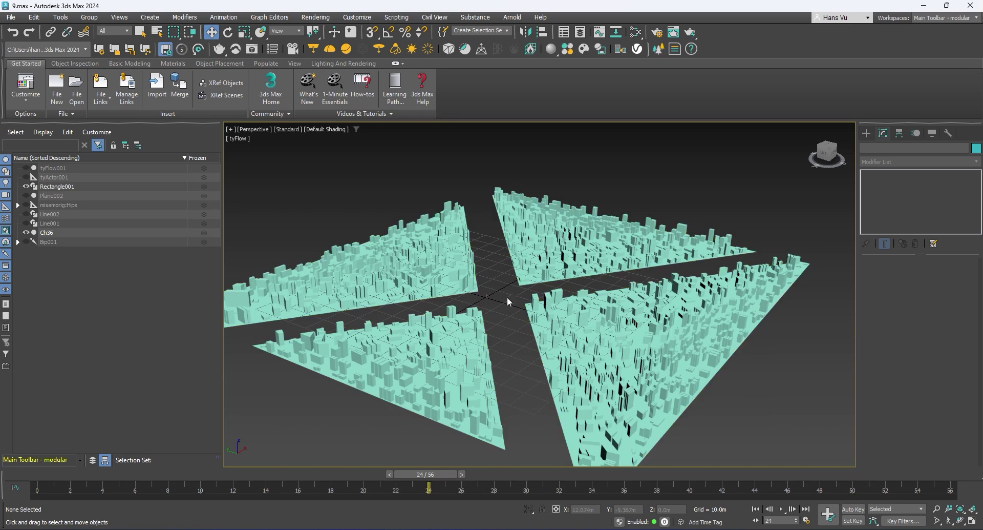
Switch to a straight top-down view framing the city planes, with Standard Primitives showing
{"action": "scroll", "coordinate": [528, 302], "scroll_direction": "up", "scroll_amount": 2}
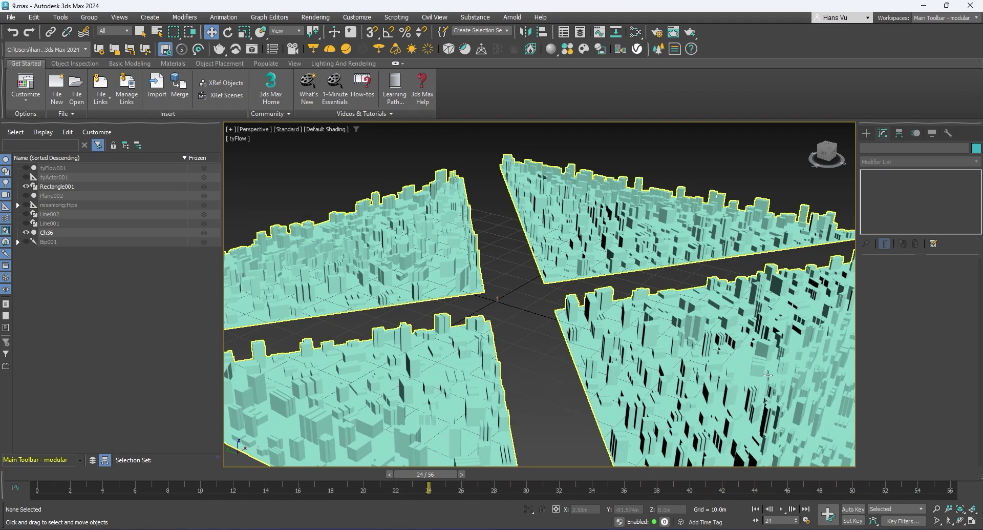
{"action": "scroll", "coordinate": [497, 297], "scroll_direction": "up", "scroll_amount": 3}
{"action": "scroll", "coordinate": [499, 298], "scroll_direction": "up", "scroll_amount": 3}
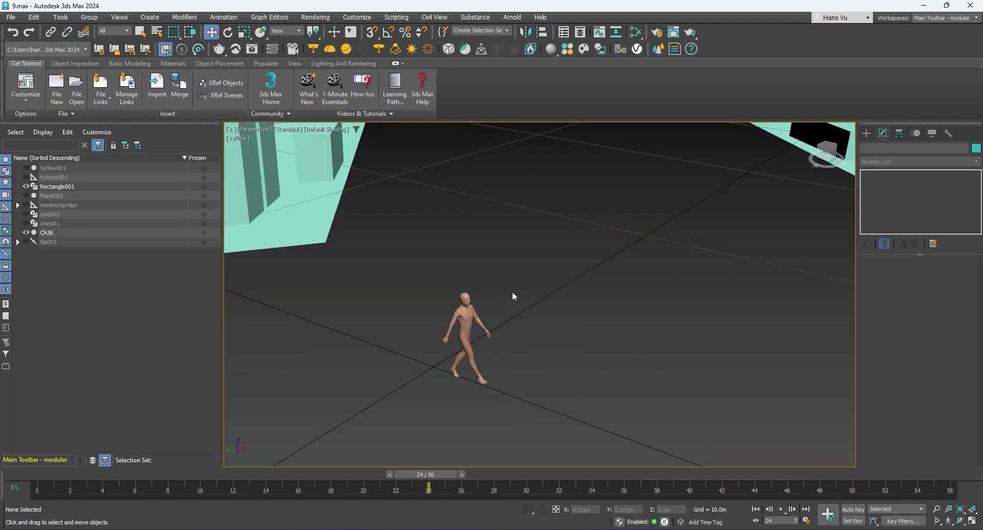
{"action": "scroll", "coordinate": [564, 232], "scroll_direction": "down", "scroll_amount": 6}
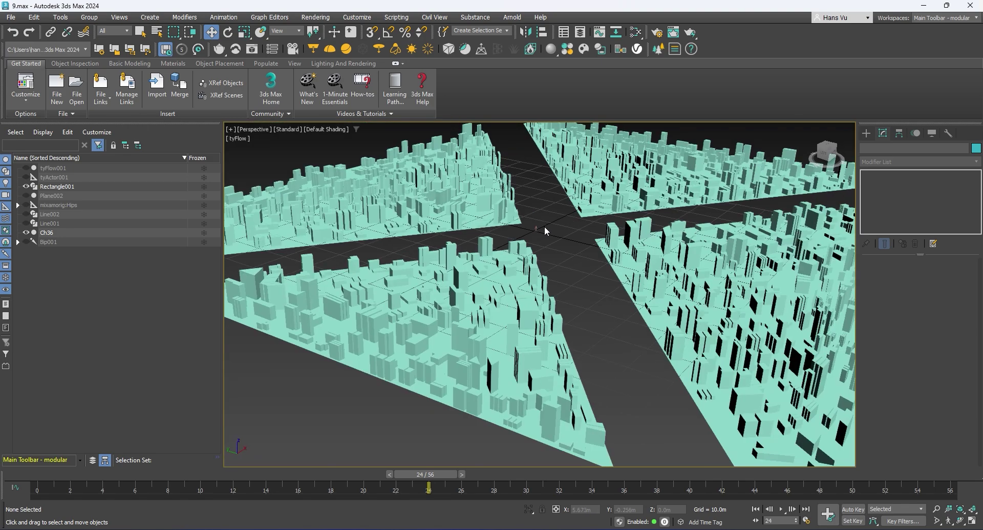
{"action": "left_click", "coordinate": [826, 147]}
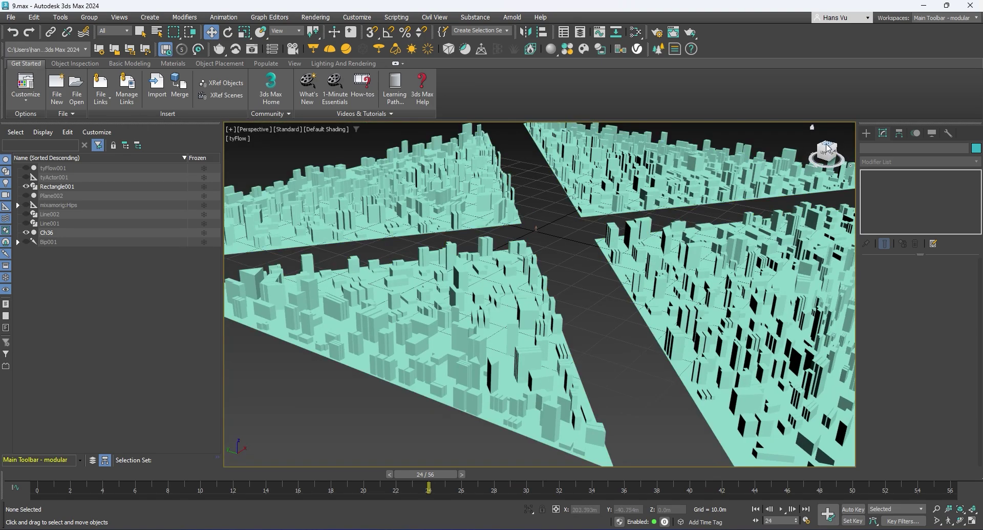
{"action": "scroll", "coordinate": [472, 210], "scroll_direction": "down", "scroll_amount": 5}
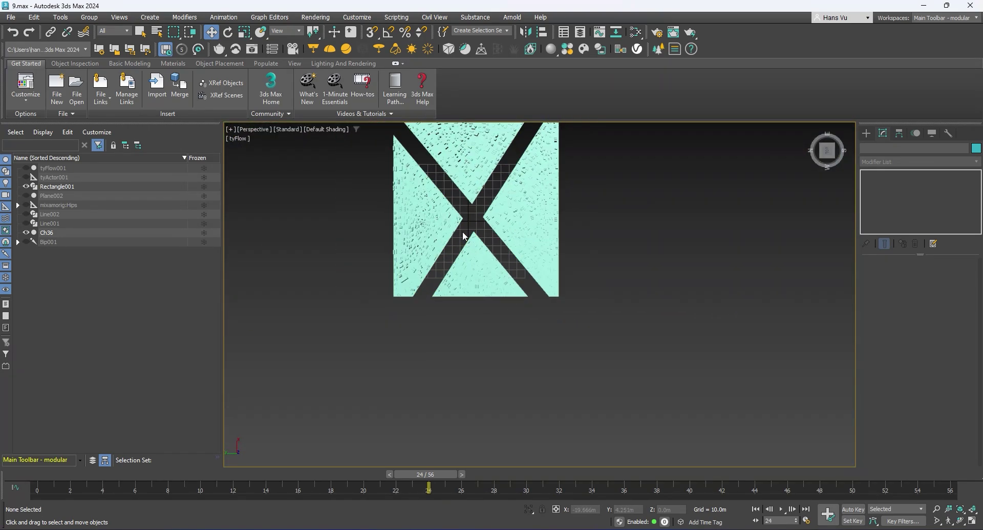
{"action": "scroll", "coordinate": [476, 356], "scroll_direction": "up", "scroll_amount": 6}
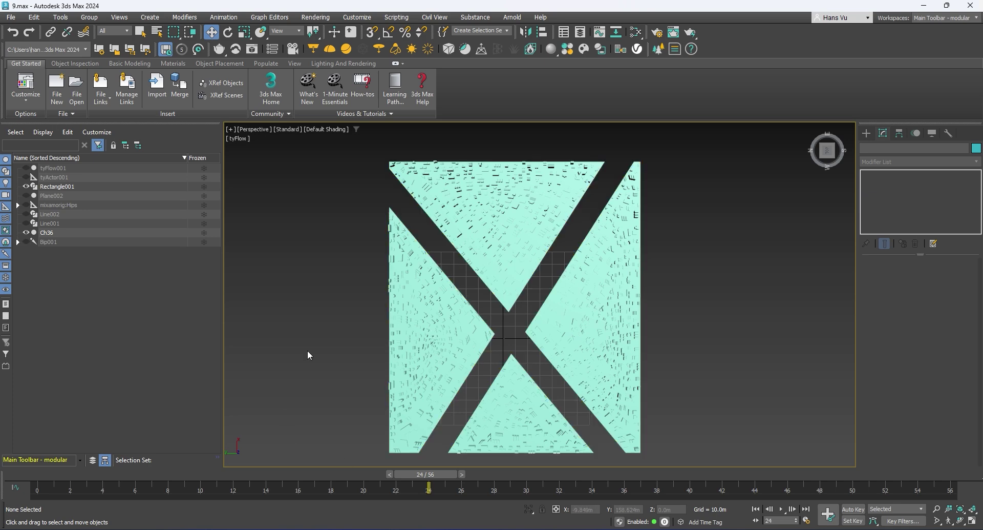
{"action": "scroll", "coordinate": [489, 342], "scroll_direction": "down", "scroll_amount": 3}
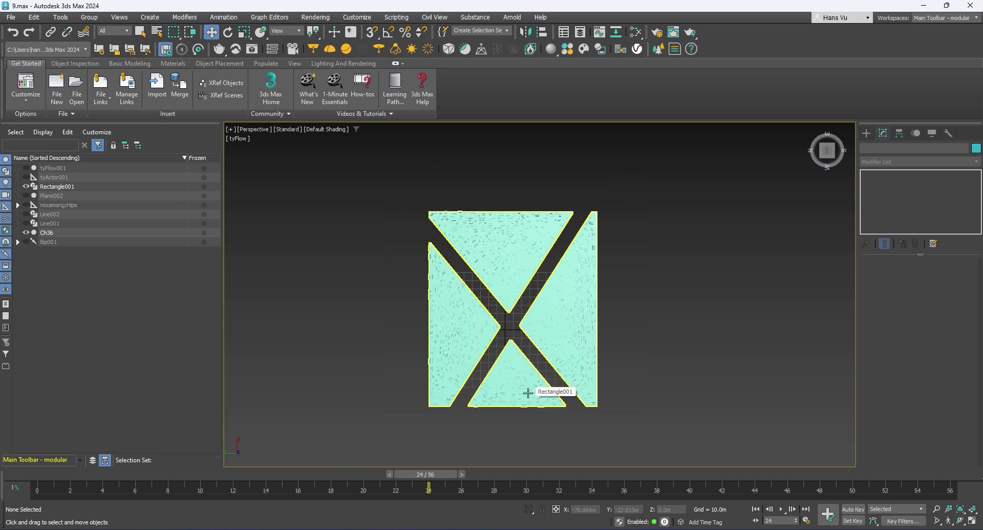
{"action": "scroll", "coordinate": [526, 391], "scroll_direction": "up", "scroll_amount": 8}
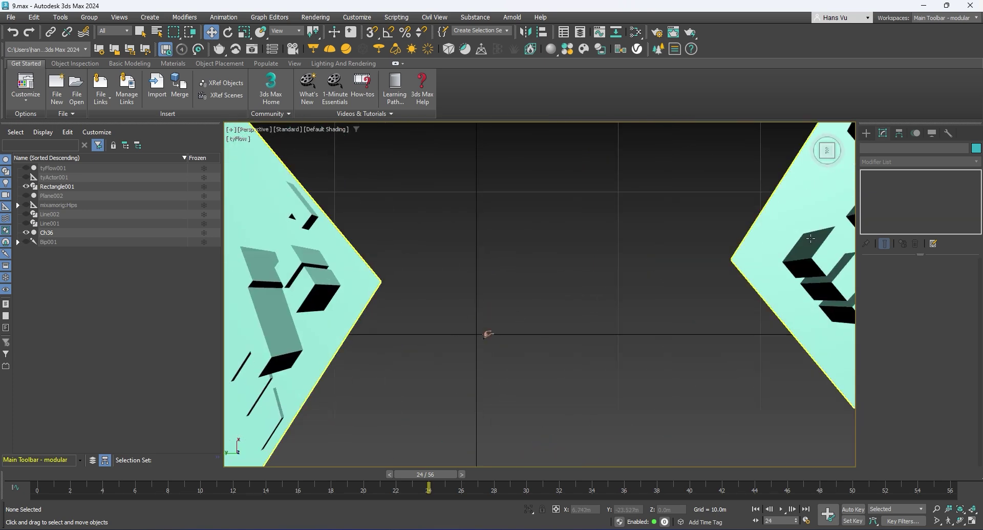
{"action": "left_click", "coordinate": [866, 132]}
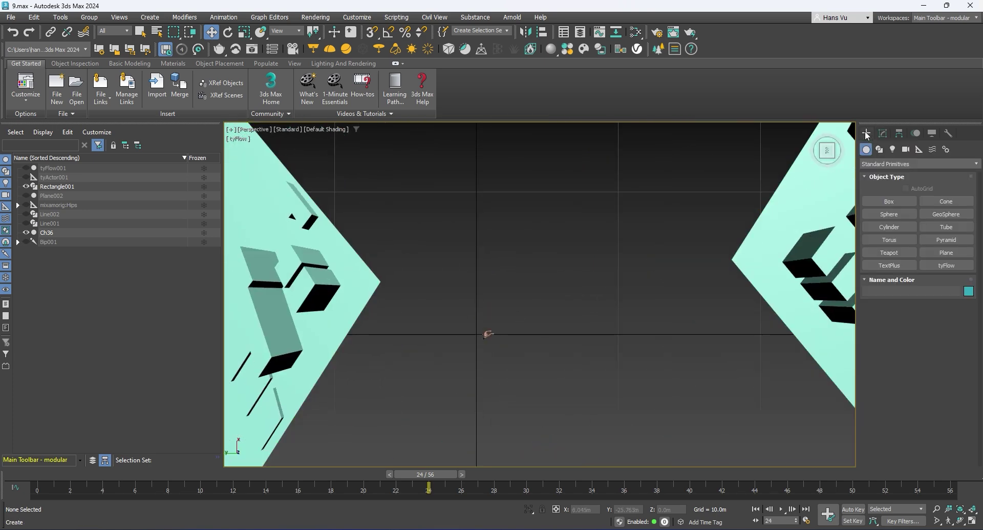
Create spheres at the city's upper-left and upper-right corners
{"action": "left_click", "coordinate": [900, 216]}
{"action": "scroll", "coordinate": [495, 258], "scroll_direction": "down", "scroll_amount": 5}
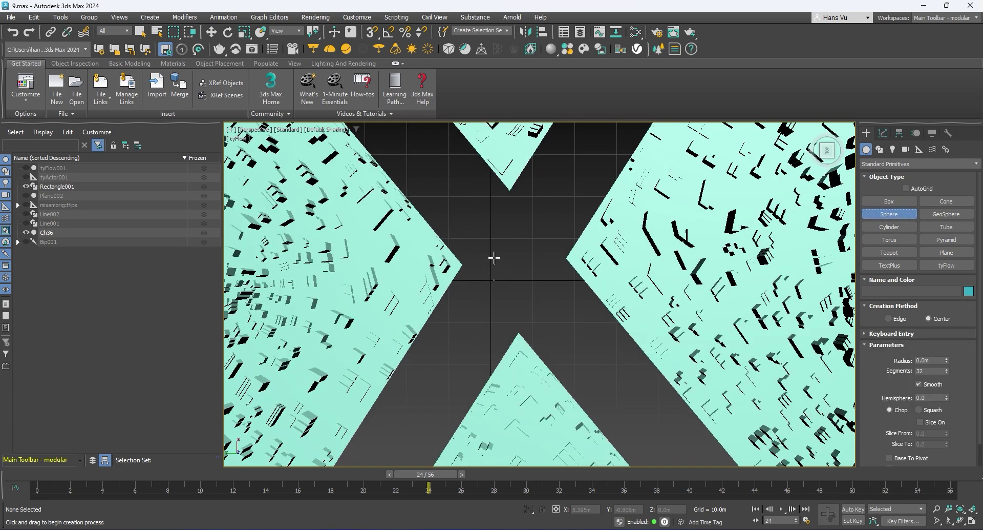
{"action": "scroll", "coordinate": [494, 258], "scroll_direction": "down", "scroll_amount": 5}
{"action": "scroll", "coordinate": [417, 149], "scroll_direction": "up", "scroll_amount": 8}
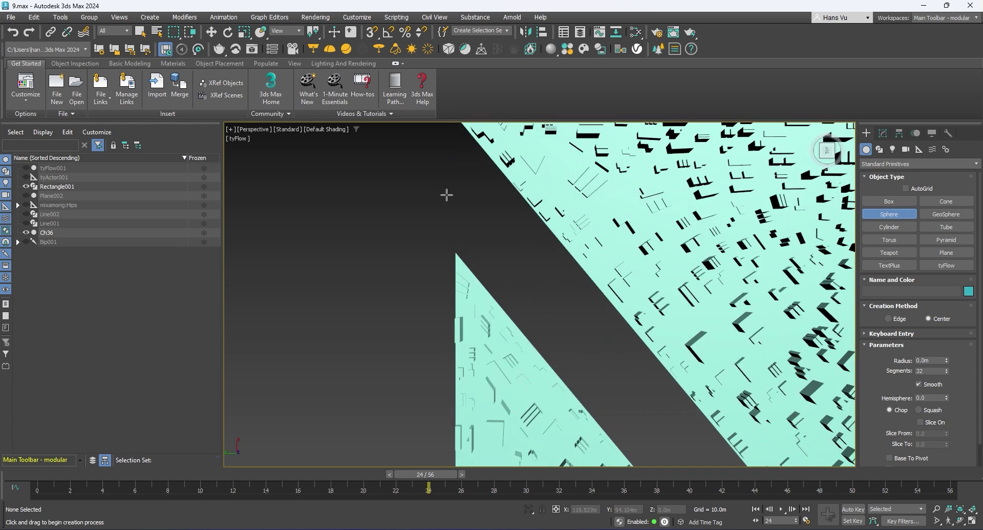
{"action": "scroll", "coordinate": [446, 194], "scroll_direction": "down", "scroll_amount": 5}
{"action": "scroll", "coordinate": [441, 177], "scroll_direction": "up", "scroll_amount": 4}
{"action": "left_click_drag", "start_coordinate": [440, 180], "coordinate": [453, 194]}
{"action": "scroll", "coordinate": [482, 211], "scroll_direction": "down", "scroll_amount": 4}
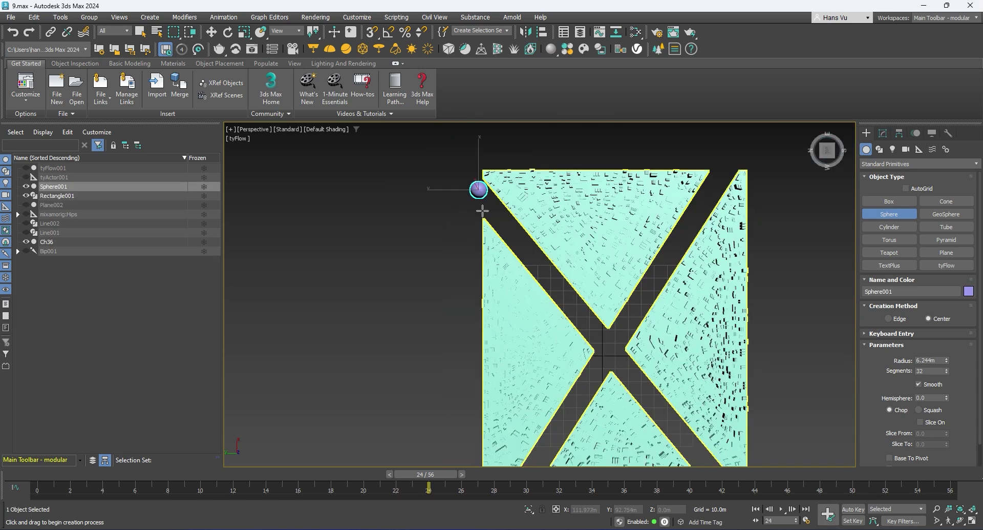
{"action": "scroll", "coordinate": [742, 192], "scroll_direction": "up", "scroll_amount": 5}
{"action": "left_click_drag", "start_coordinate": [639, 149], "coordinate": [643, 168]}
Add spheres at the lower-right and lower-left corners, then end sphere creation
{"action": "scroll", "coordinate": [640, 164], "scroll_direction": "down", "scroll_amount": 4}
{"action": "scroll", "coordinate": [604, 409], "scroll_direction": "up", "scroll_amount": 4}
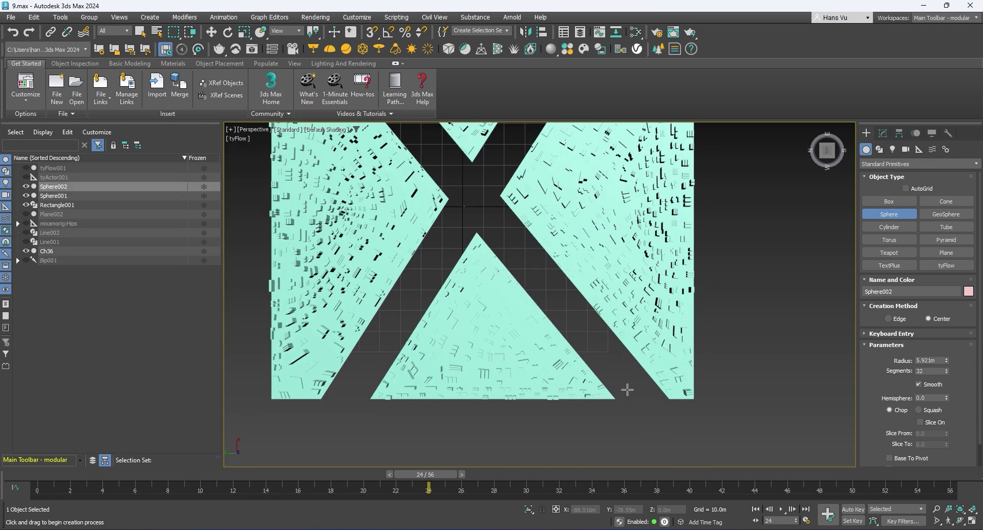
{"action": "left_click_drag", "start_coordinate": [628, 389], "coordinate": [646, 391]}
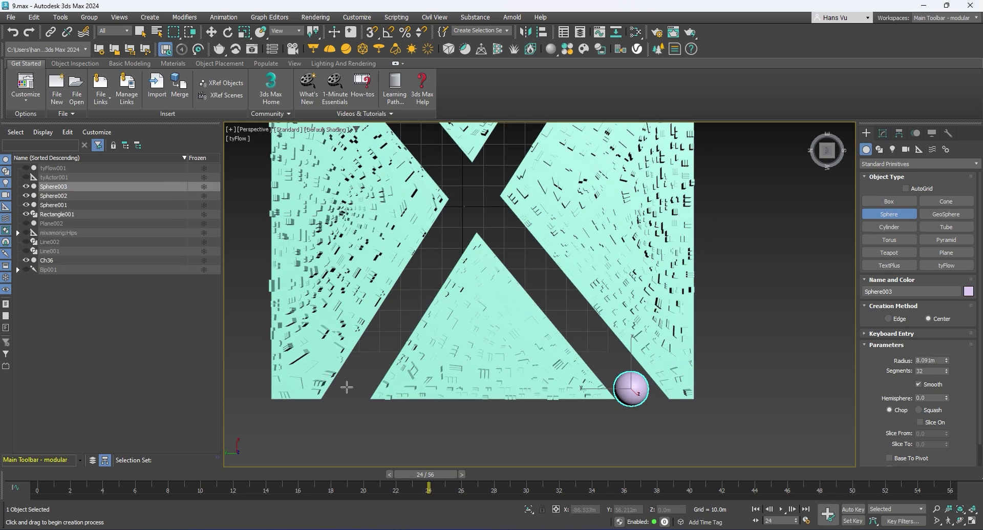
{"action": "left_click_drag", "start_coordinate": [347, 387], "coordinate": [361, 388]}
{"action": "scroll", "coordinate": [480, 321], "scroll_direction": "down", "scroll_amount": 5}
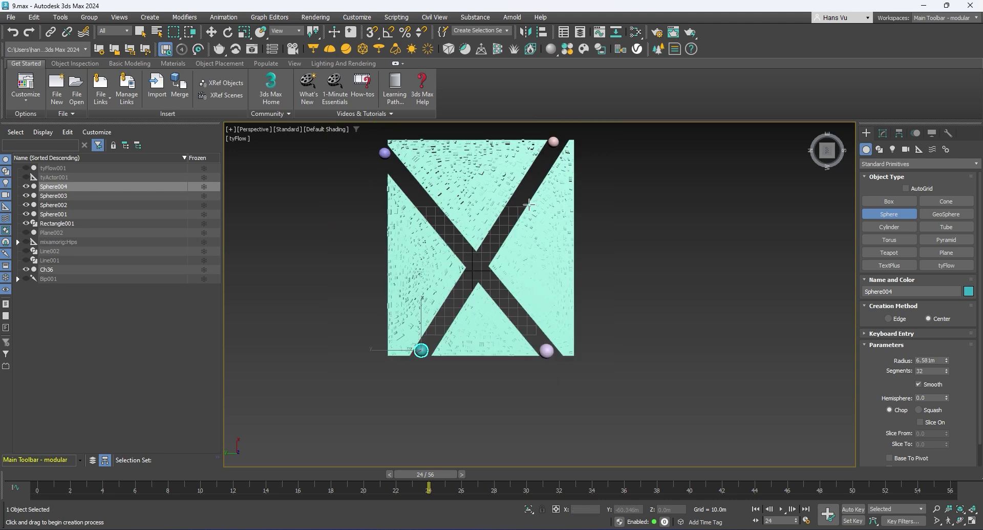
{"action": "right_click", "coordinate": [437, 212]}
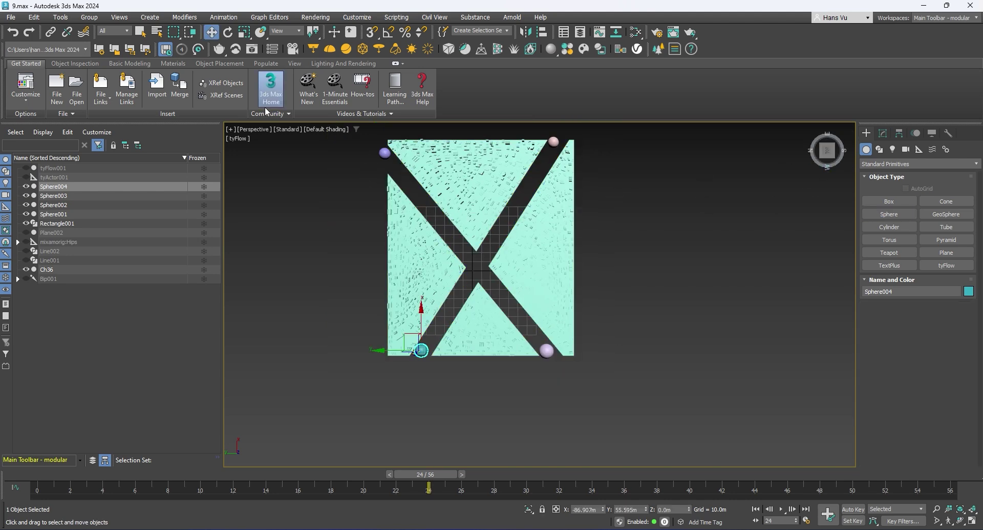
Return to object selection and orbit the view to see the crossroads at an angle
{"action": "left_click", "coordinate": [140, 33]}
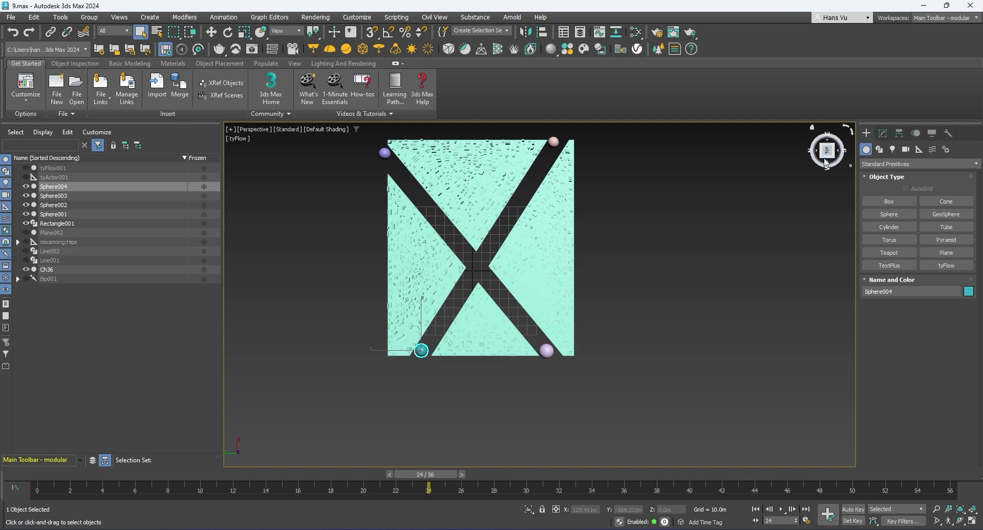
{"action": "left_click_drag", "start_coordinate": [827, 162], "coordinate": [856, 165]}
{"action": "scroll", "coordinate": [511, 256], "scroll_direction": "up", "scroll_amount": 10}
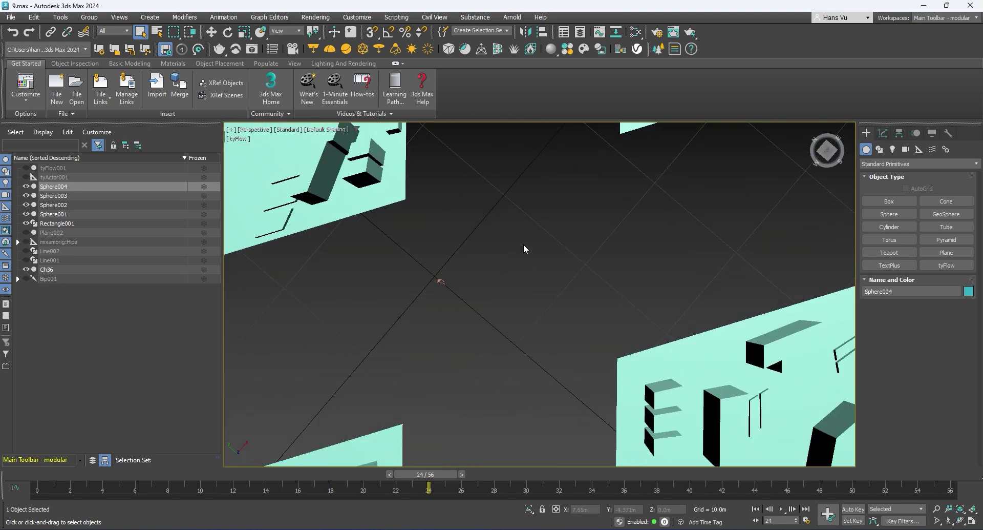
{"action": "scroll", "coordinate": [440, 290], "scroll_direction": "down", "scroll_amount": 8}
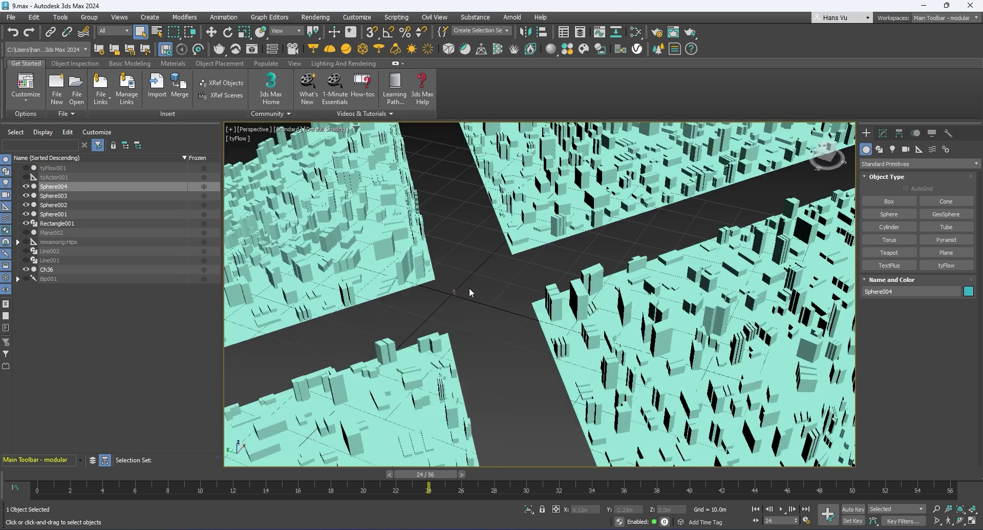
{"action": "scroll", "coordinate": [513, 300], "scroll_direction": "down", "scroll_amount": 4}
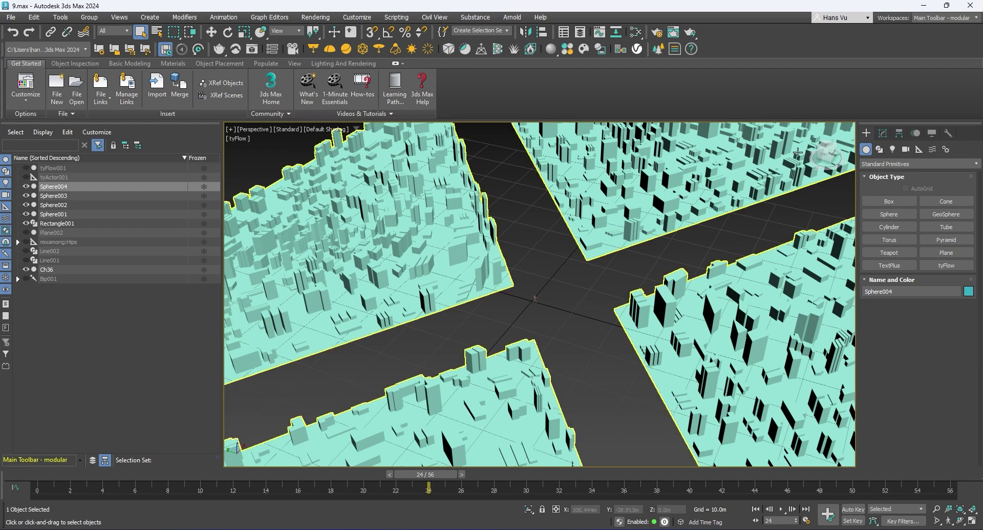
{"action": "left_click_drag", "start_coordinate": [815, 164], "coordinate": [546, 270]}
{"action": "scroll", "coordinate": [546, 266], "scroll_direction": "up", "scroll_amount": 5}
{"action": "scroll", "coordinate": [475, 241], "scroll_direction": "down", "scroll_amount": 3}
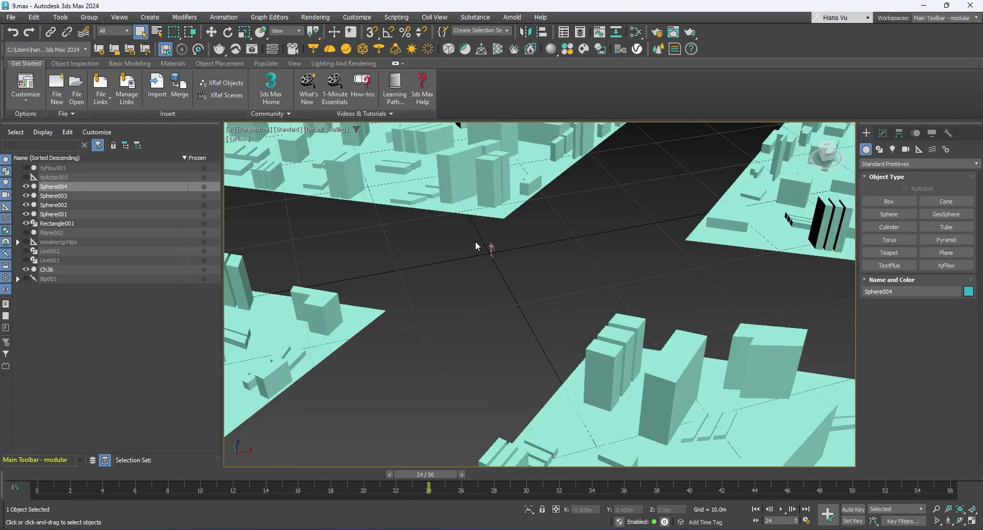
{"action": "scroll", "coordinate": [496, 246], "scroll_direction": "up", "scroll_amount": 4}
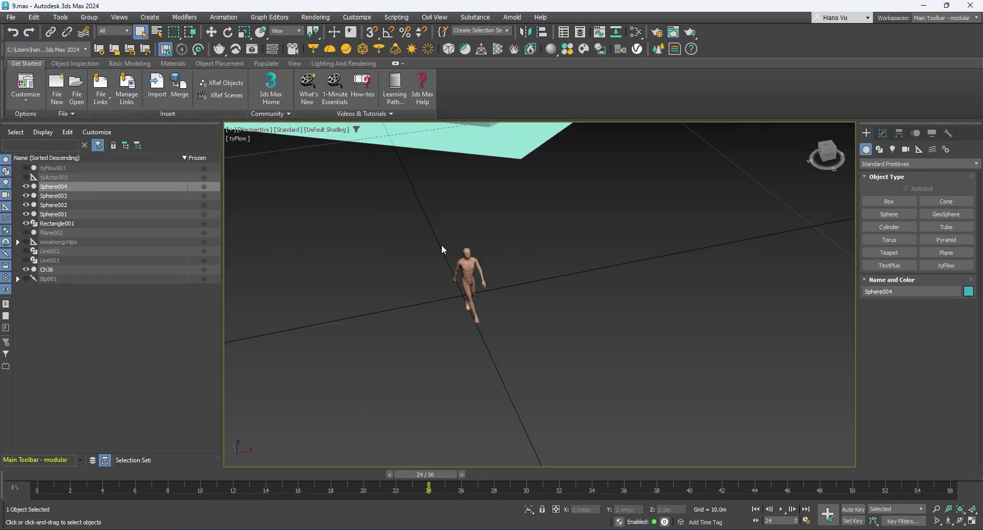
Unhide tyFlow001 in the Scene Explorer to reveal the walking crowd
{"action": "left_click", "coordinate": [25, 168]}
{"action": "scroll", "coordinate": [456, 212], "scroll_direction": "down", "scroll_amount": 4}
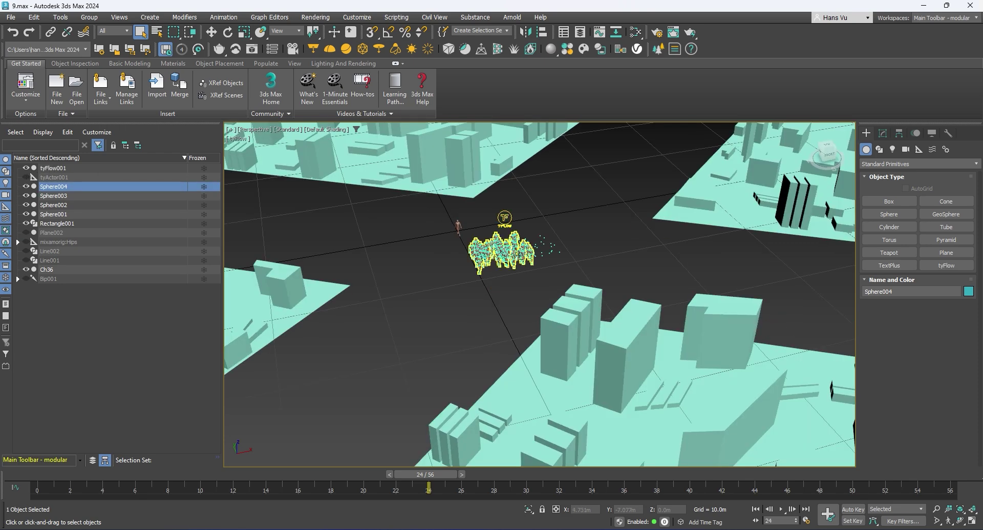
{"action": "scroll", "coordinate": [498, 224], "scroll_direction": "up", "scroll_amount": 5}
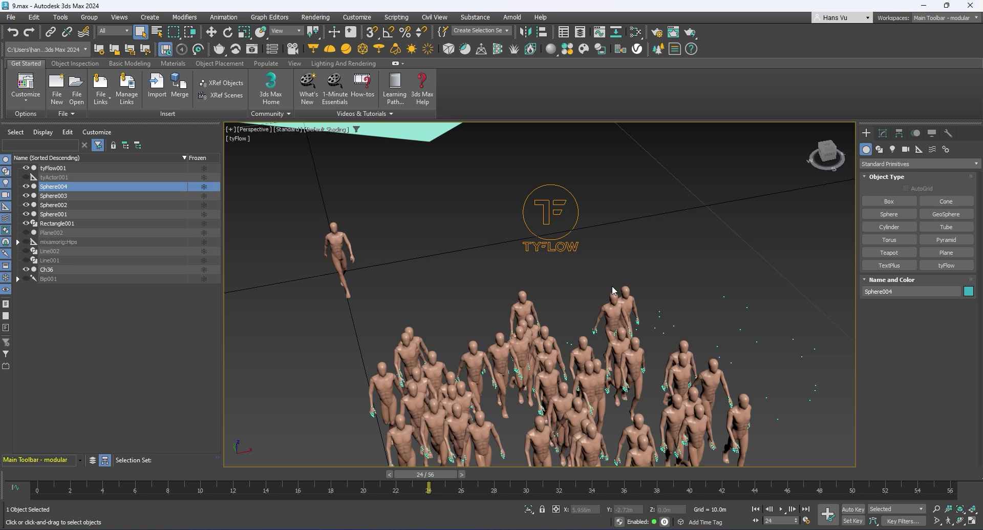
{"action": "scroll", "coordinate": [612, 287], "scroll_direction": "down", "scroll_amount": 5}
{"action": "scroll", "coordinate": [599, 318], "scroll_direction": "up", "scroll_amount": 5}
Open tyFlow001's editor and change the Birth operator's End frame from 56 to 40
{"action": "left_click", "coordinate": [593, 226]}
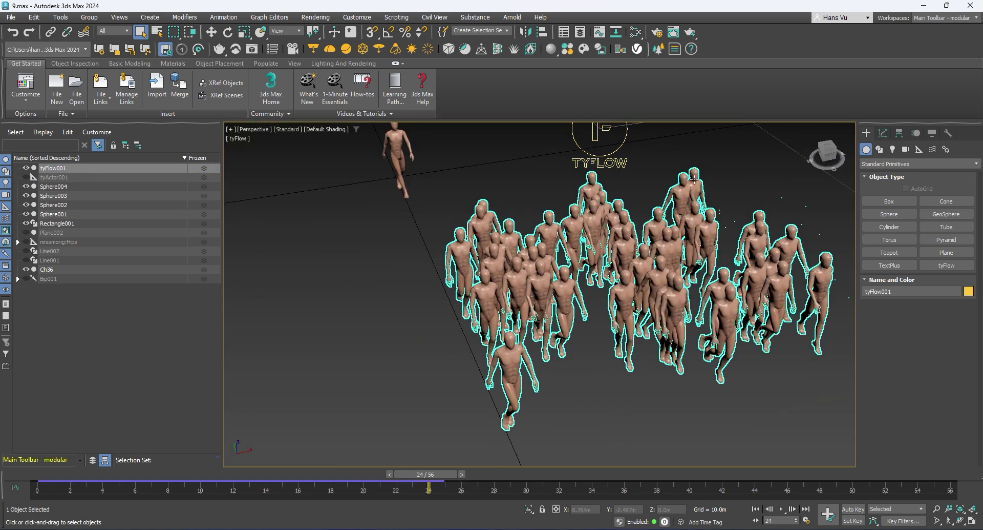
{"action": "left_click", "coordinate": [883, 133]}
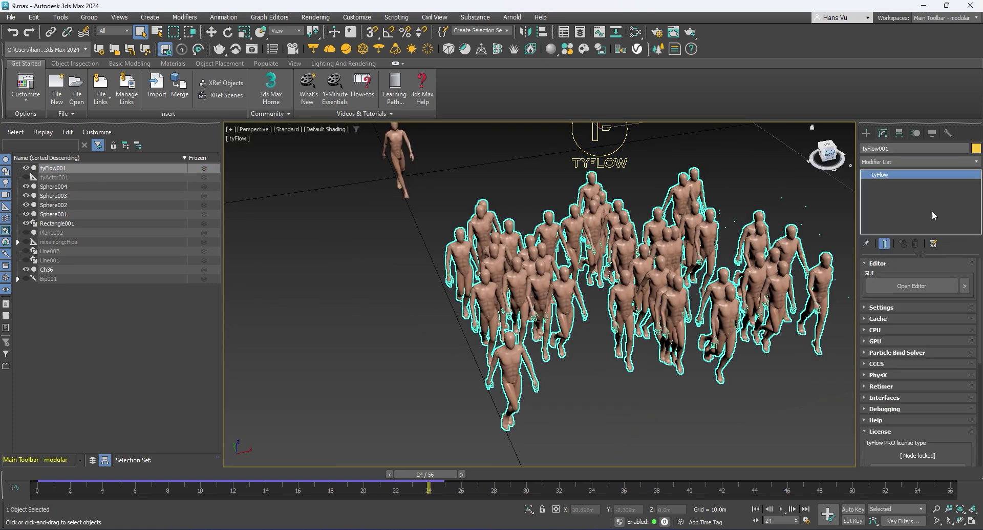
{"action": "left_click", "coordinate": [924, 288]}
{"action": "left_click", "coordinate": [101, 185]}
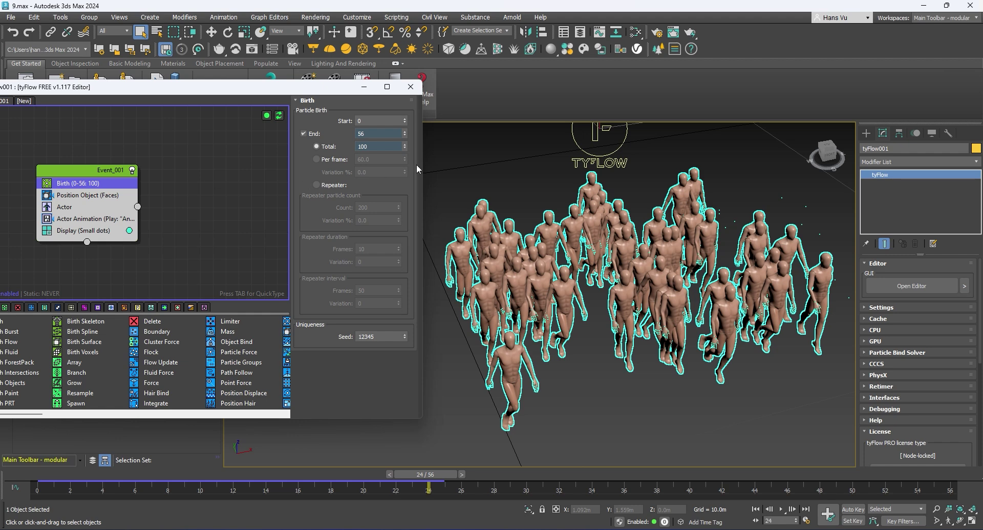
{"action": "left_click_drag", "start_coordinate": [375, 135], "coordinate": [344, 132]}
{"action": "key", "text": "Return"}
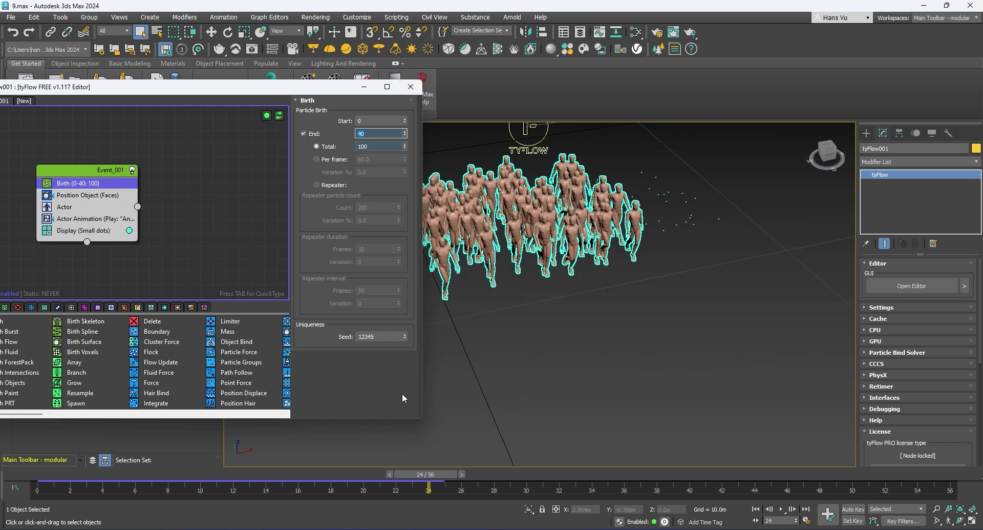
Enlarge the tyFlow editor window and move it up and to the right
{"action": "left_click_drag", "start_coordinate": [419, 420], "coordinate": [424, 429]}
{"action": "scroll", "coordinate": [563, 249], "scroll_direction": "down", "scroll_amount": 5}
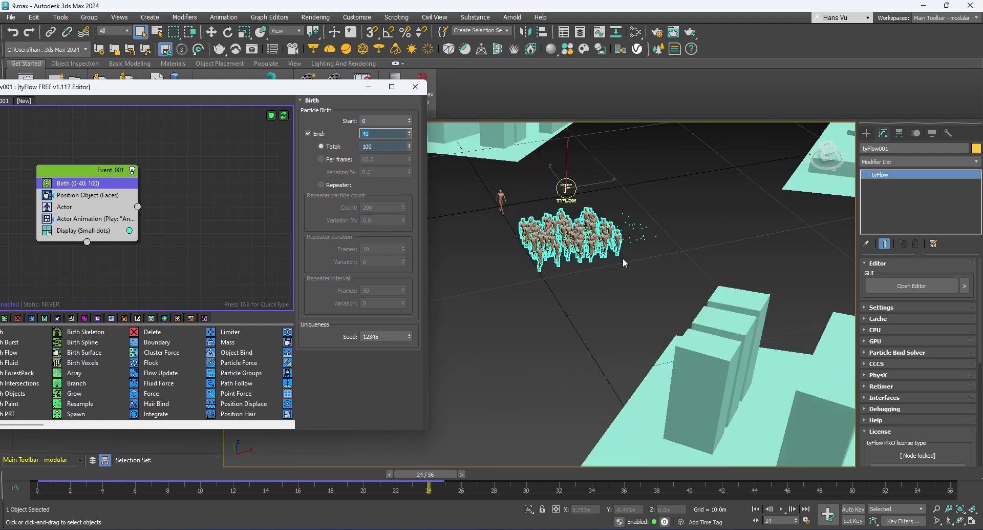
{"action": "scroll", "coordinate": [612, 264], "scroll_direction": "up", "scroll_amount": 2}
{"action": "scroll", "coordinate": [609, 258], "scroll_direction": "down", "scroll_amount": 3}
{"action": "scroll", "coordinate": [605, 254], "scroll_direction": "up", "scroll_amount": 5}
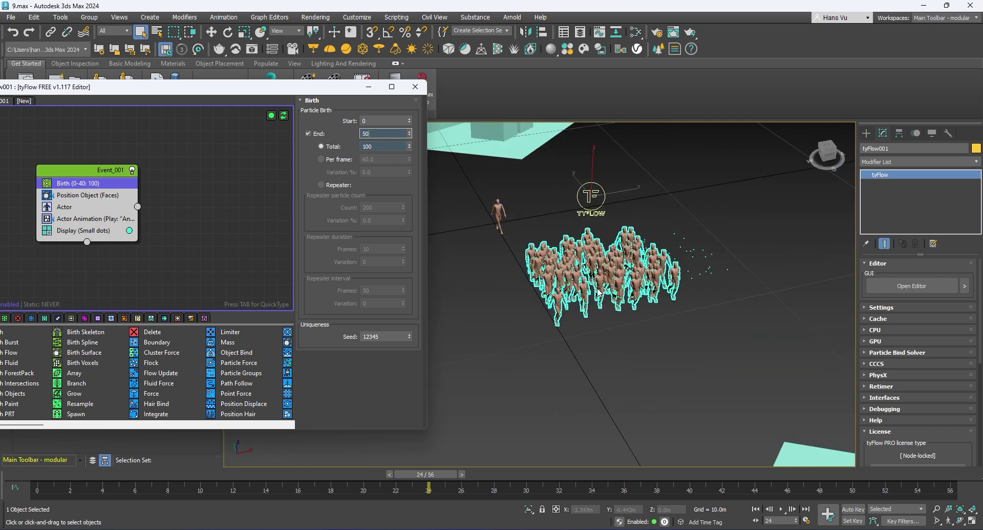
{"action": "scroll", "coordinate": [645, 312], "scroll_direction": "up", "scroll_amount": 3}
{"action": "scroll", "coordinate": [706, 336], "scroll_direction": "down", "scroll_amount": 1}
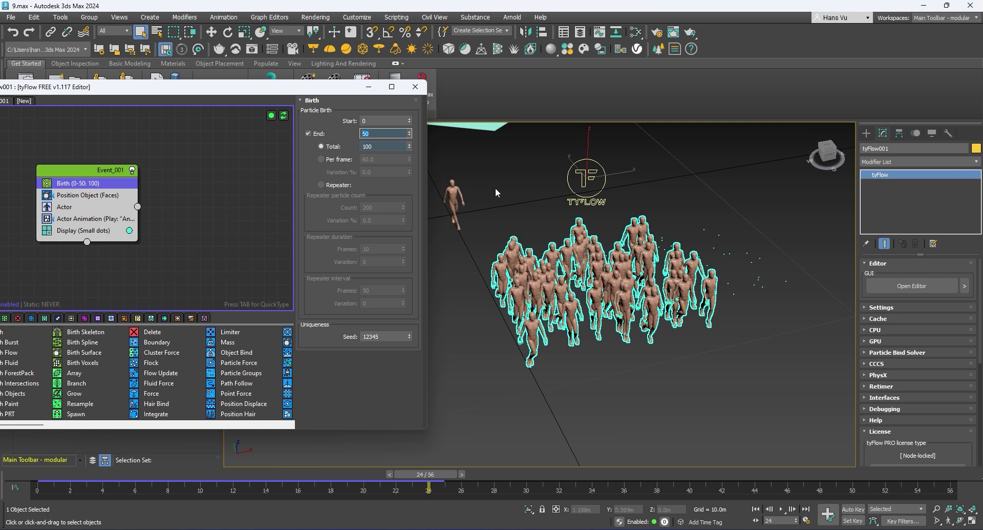
{"action": "scroll", "coordinate": [476, 318], "scroll_direction": "down", "scroll_amount": 2}
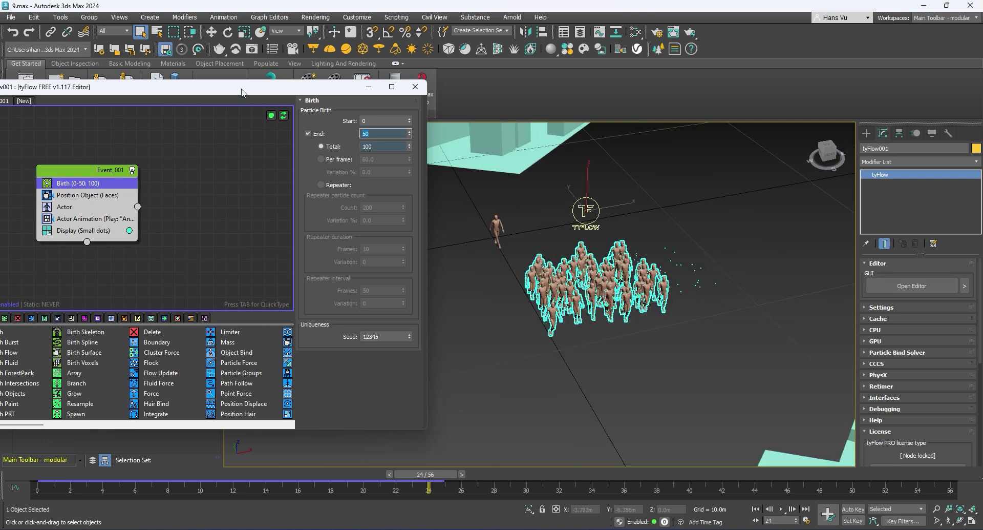
{"action": "left_click_drag", "start_coordinate": [242, 93], "coordinate": [321, 70]}
{"action": "scroll", "coordinate": [217, 317], "scroll_direction": "down", "scroll_amount": 5}
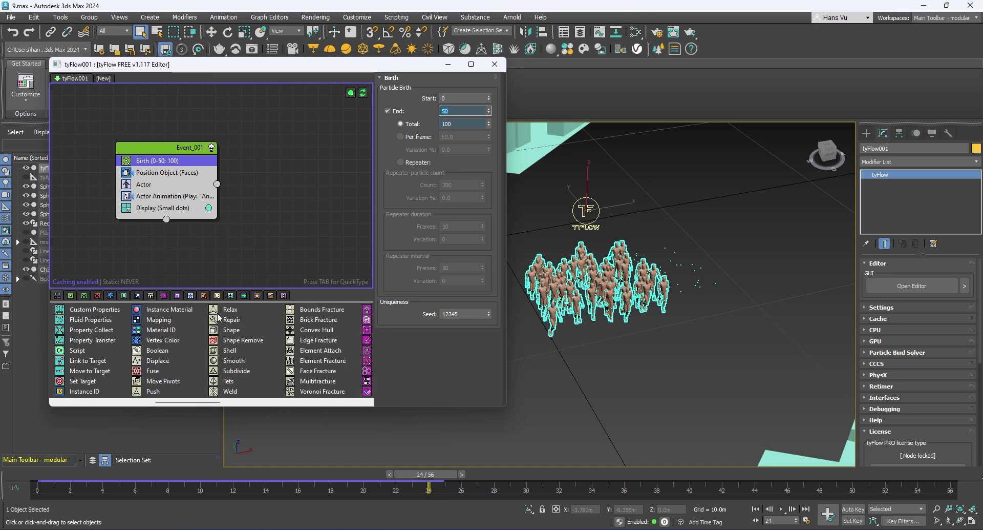
Insert the Find Target test into Event_001 above Display and scroll to its Target settings
{"action": "left_click", "coordinate": [218, 296]}
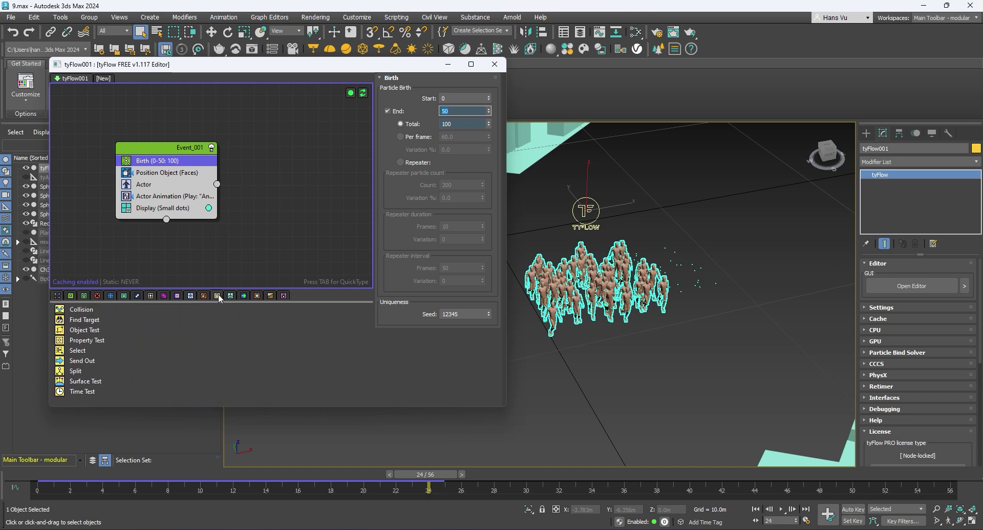
{"action": "left_click", "coordinate": [87, 322]}
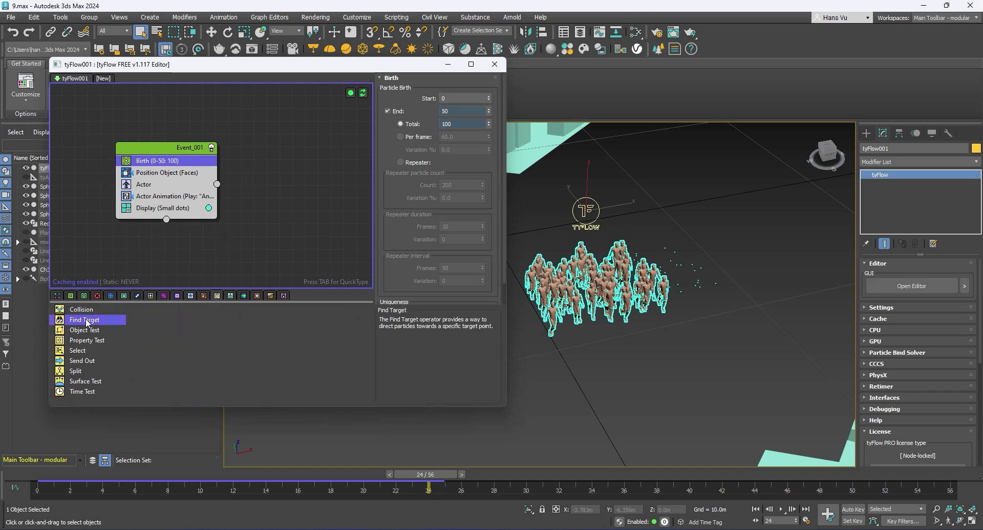
{"action": "left_click_drag", "start_coordinate": [132, 237], "coordinate": [151, 205]}
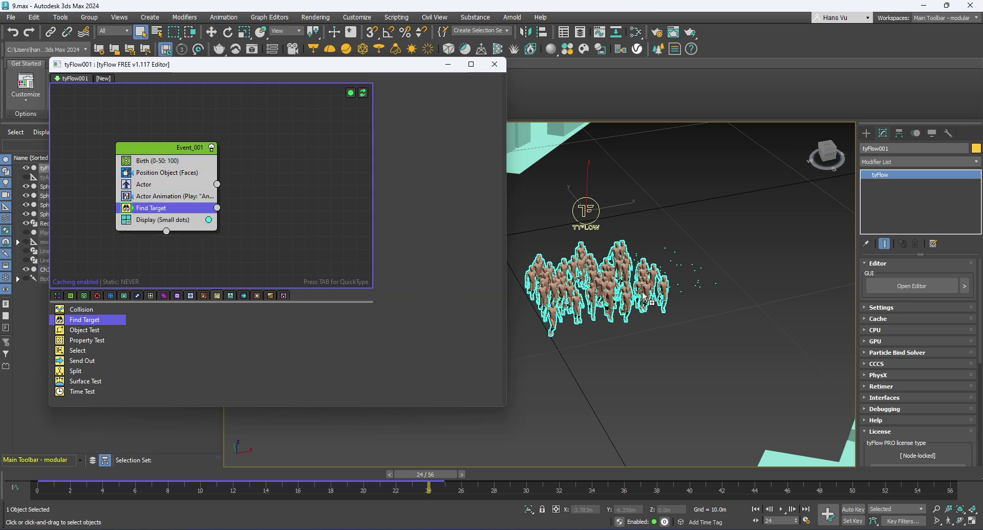
{"action": "scroll", "coordinate": [541, 276], "scroll_direction": "down", "scroll_amount": 5}
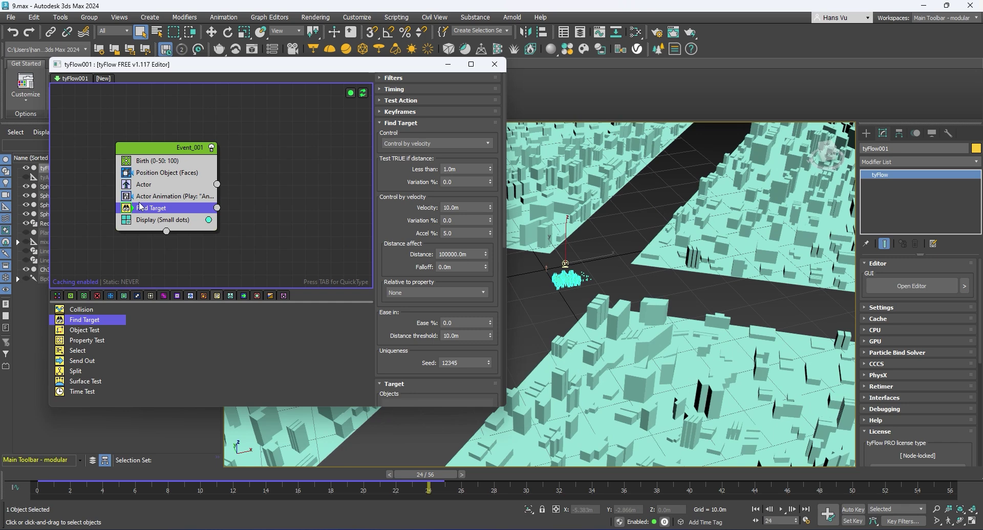
{"action": "scroll", "coordinate": [473, 318], "scroll_direction": "down", "scroll_amount": 5}
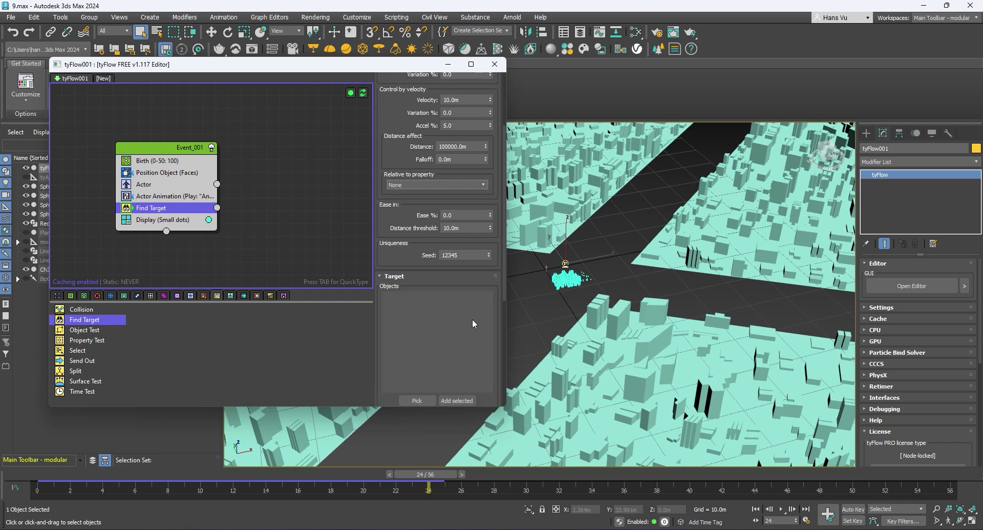
{"action": "scroll", "coordinate": [440, 320], "scroll_direction": "down", "scroll_amount": 3}
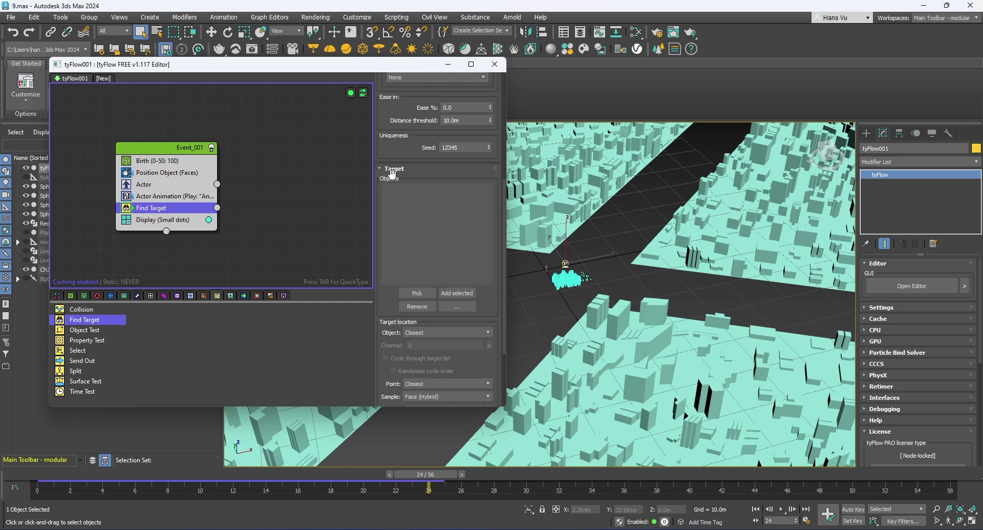
{"action": "scroll", "coordinate": [581, 290], "scroll_direction": "down", "scroll_amount": 5}
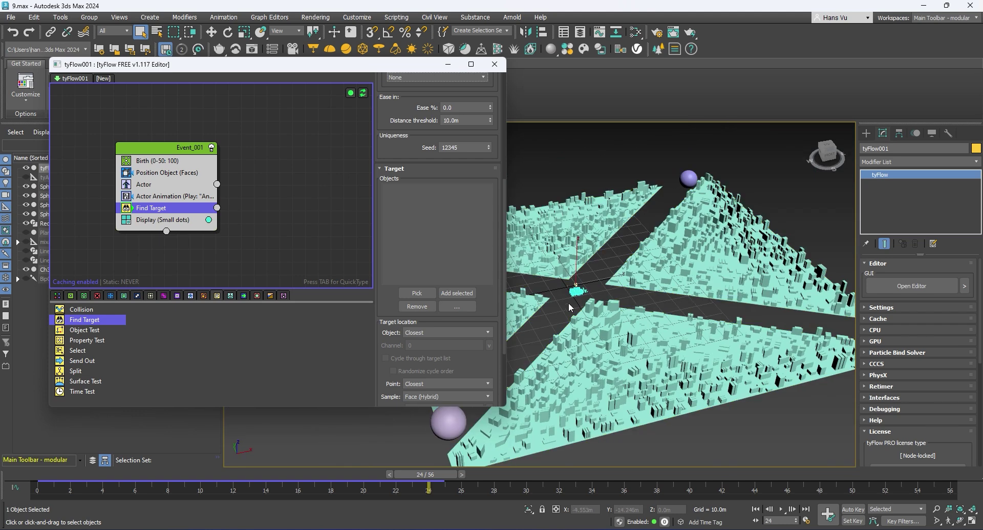
{"action": "scroll", "coordinate": [582, 290], "scroll_direction": "up", "scroll_amount": 6}
{"action": "scroll", "coordinate": [581, 290], "scroll_direction": "down", "scroll_amount": 8}
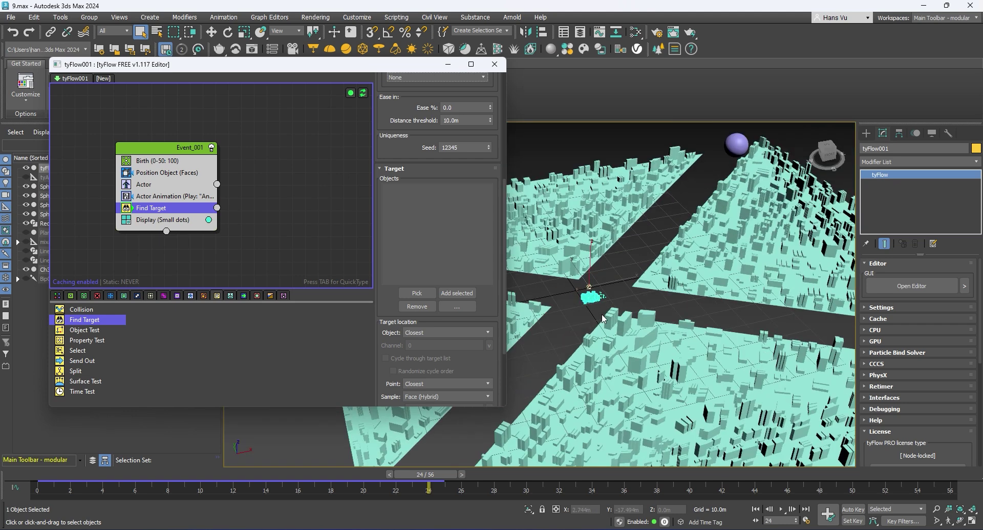
Pick Sphere003 and Sphere004 in the viewport as Find Target objects
{"action": "left_click", "coordinate": [417, 292]}
{"action": "scroll", "coordinate": [555, 360], "scroll_direction": "up", "scroll_amount": 2}
{"action": "left_click", "coordinate": [557, 360]}
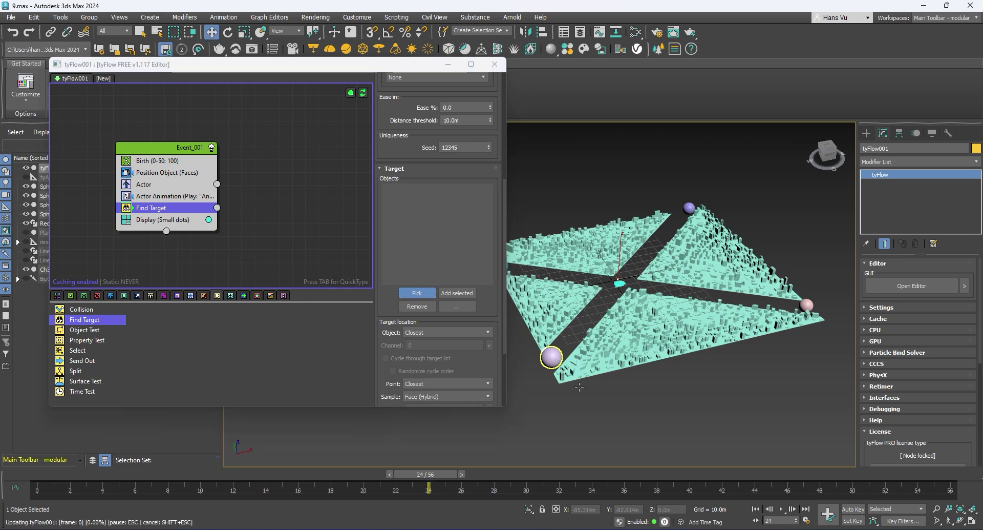
{"action": "left_click", "coordinate": [551, 357]}
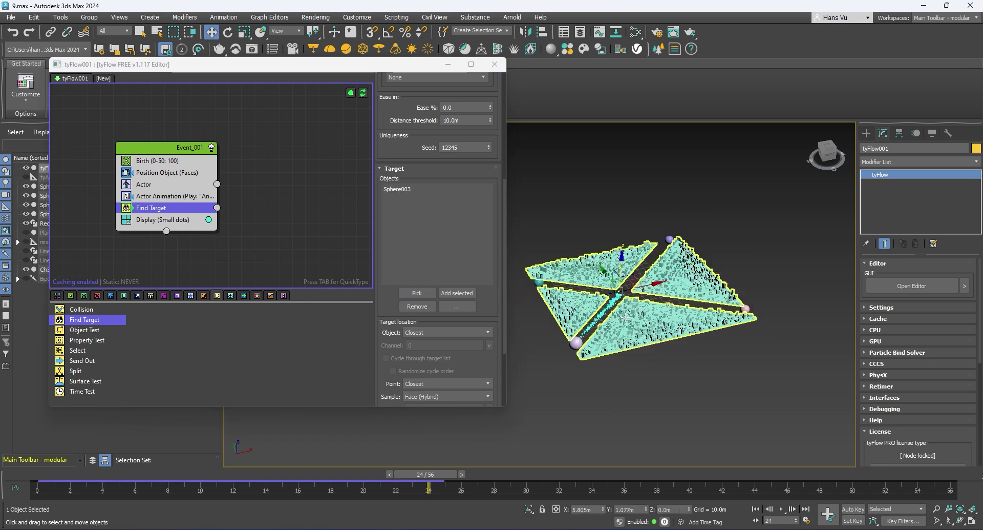
{"action": "scroll", "coordinate": [614, 333], "scroll_direction": "down", "scroll_amount": 2}
{"action": "scroll", "coordinate": [615, 333], "scroll_direction": "up", "scroll_amount": 3}
{"action": "left_click", "coordinate": [428, 295]}
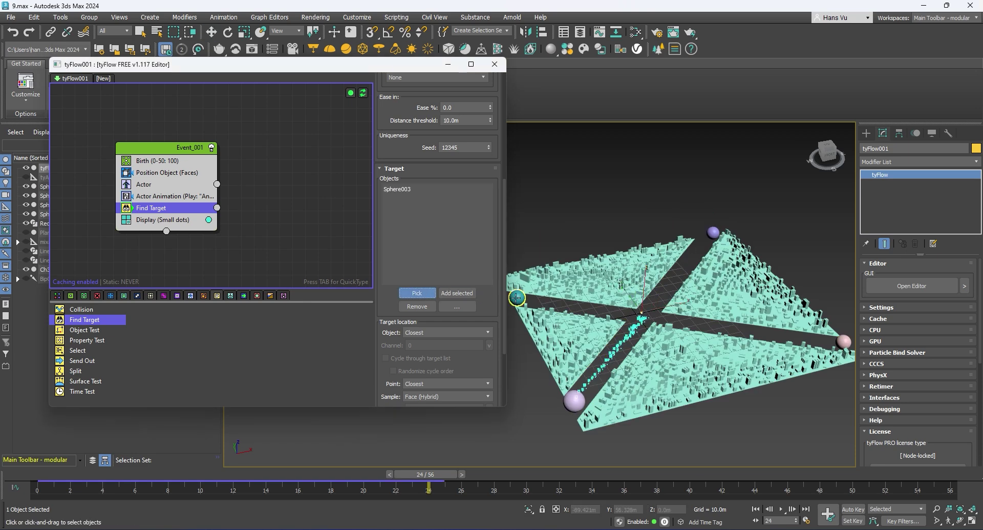
{"action": "left_click", "coordinate": [517, 297]}
{"action": "left_click", "coordinate": [720, 236]}
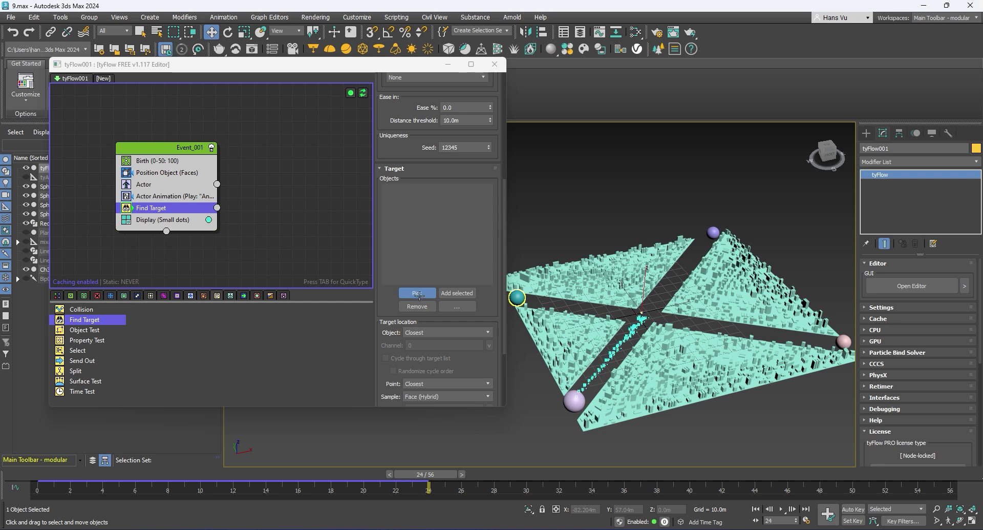
Add the violet and pink spheres, Sphere001 and Sphere002, completing the four targets
{"action": "left_click", "coordinate": [417, 293]}
{"action": "left_click", "coordinate": [712, 233]}
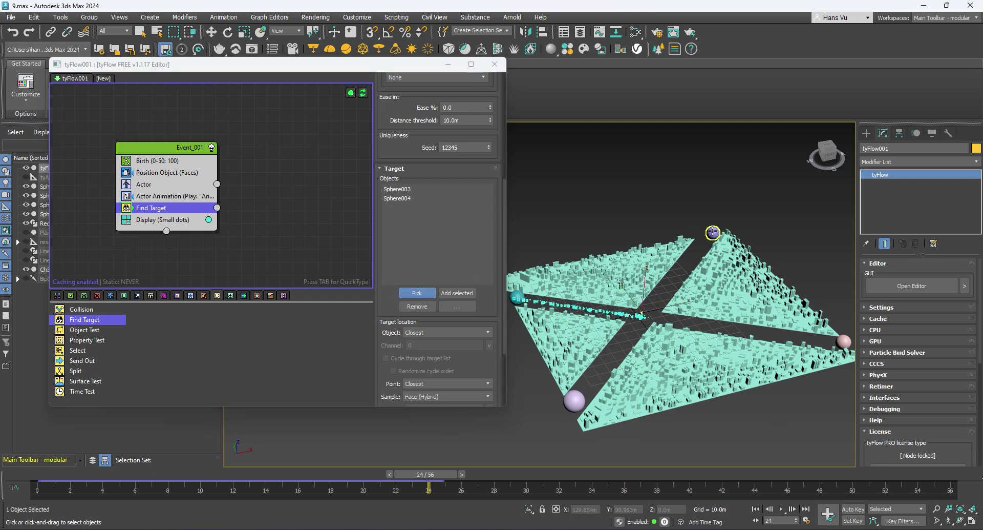
{"action": "left_click", "coordinate": [422, 291]}
{"action": "left_click", "coordinate": [417, 293]}
{"action": "left_click", "coordinate": [845, 343]}
{"action": "left_click", "coordinate": [651, 316]}
{"action": "scroll", "coordinate": [651, 316], "scroll_direction": "up", "scroll_amount": 5}
{"action": "scroll", "coordinate": [677, 319], "scroll_direction": "down", "scroll_amount": 5}
{"action": "scroll", "coordinate": [677, 318], "scroll_direction": "up", "scroll_amount": 4}
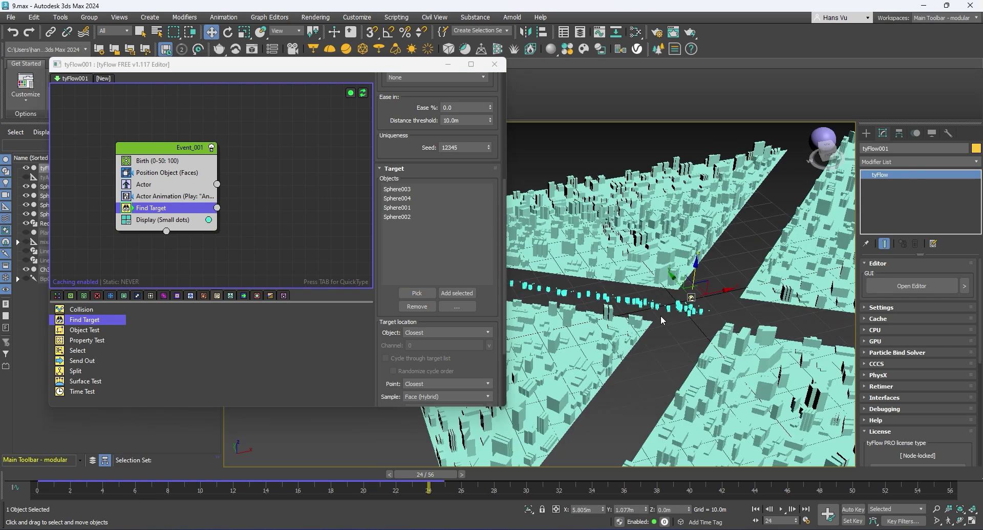
{"action": "scroll", "coordinate": [706, 312], "scroll_direction": "down", "scroll_amount": 4}
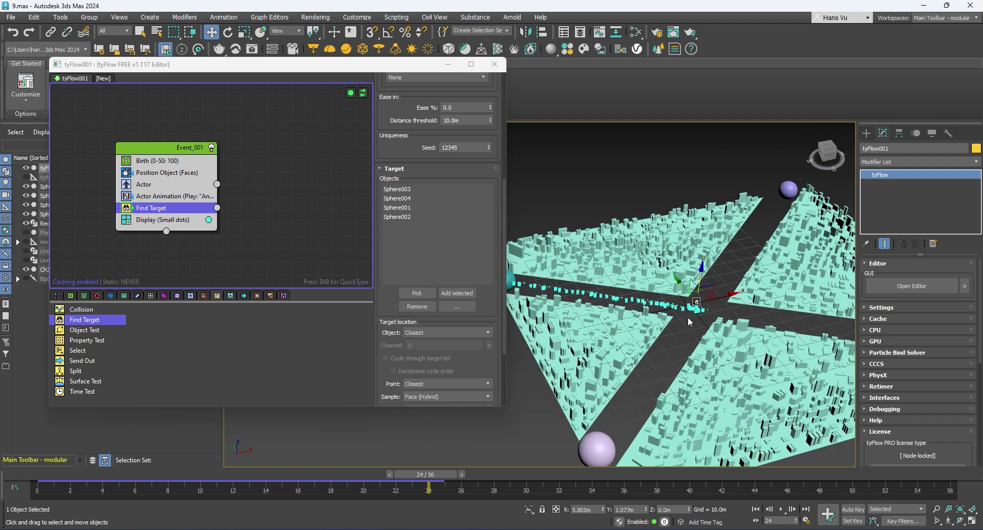
{"action": "scroll", "coordinate": [715, 320], "scroll_direction": "down", "scroll_amount": 2}
{"action": "scroll", "coordinate": [721, 328], "scroll_direction": "up", "scroll_amount": 2}
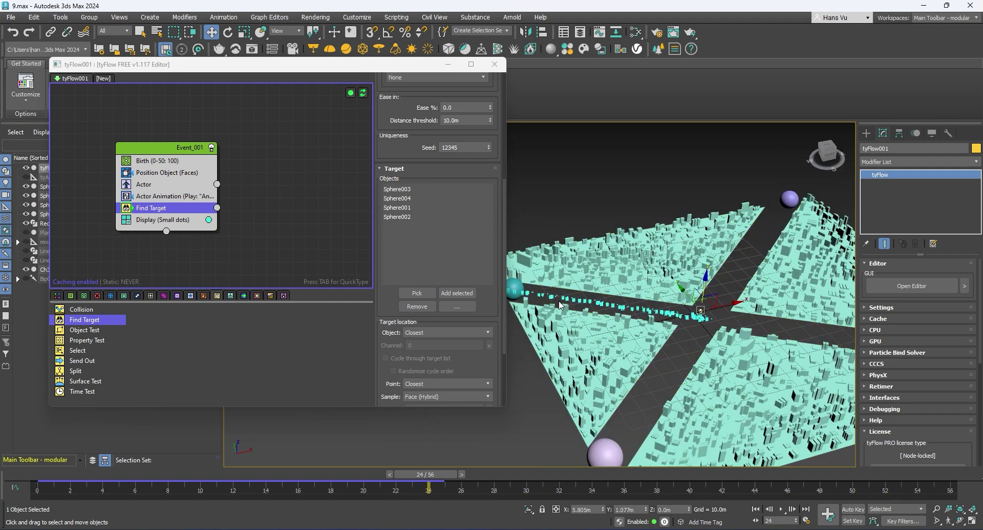
{"action": "scroll", "coordinate": [651, 297], "scroll_direction": "up", "scroll_amount": 5}
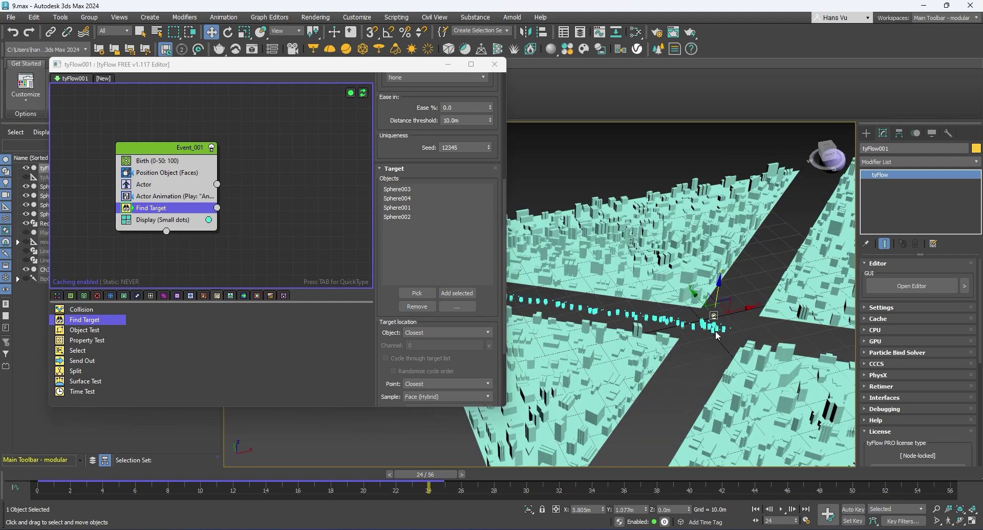
{"action": "scroll", "coordinate": [757, 314], "scroll_direction": "down", "scroll_amount": 6}
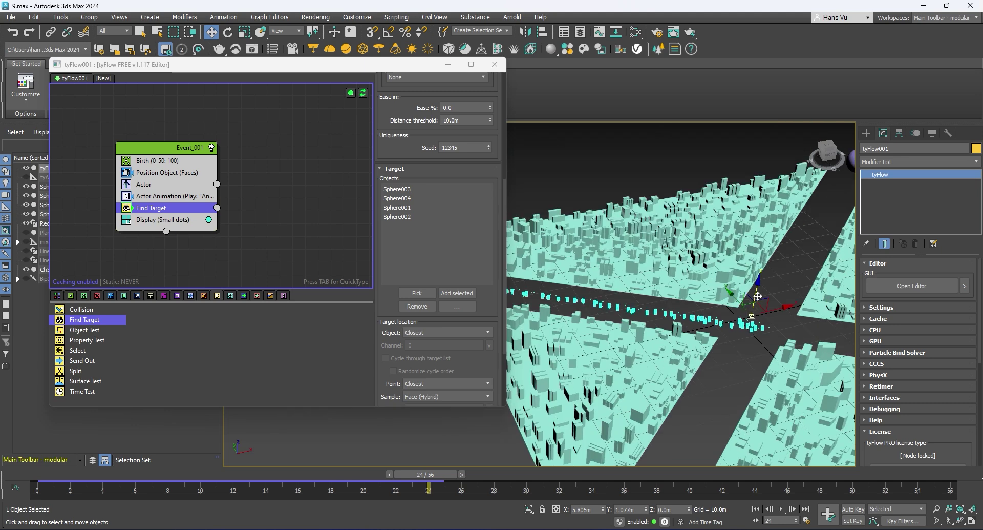
{"action": "scroll", "coordinate": [596, 279], "scroll_direction": "up", "scroll_amount": 3}
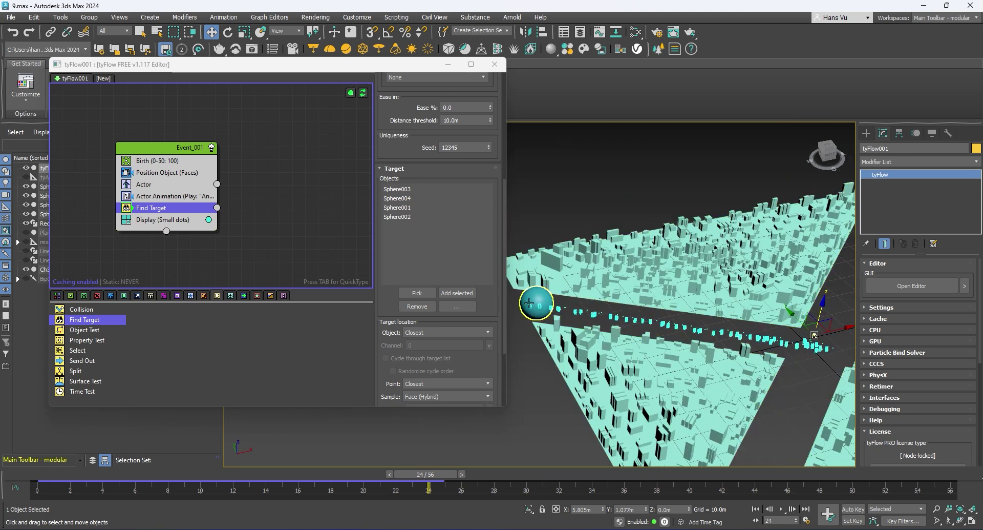
{"action": "scroll", "coordinate": [589, 310], "scroll_direction": "down", "scroll_amount": 3}
{"action": "scroll", "coordinate": [635, 331], "scroll_direction": "down", "scroll_amount": 3}
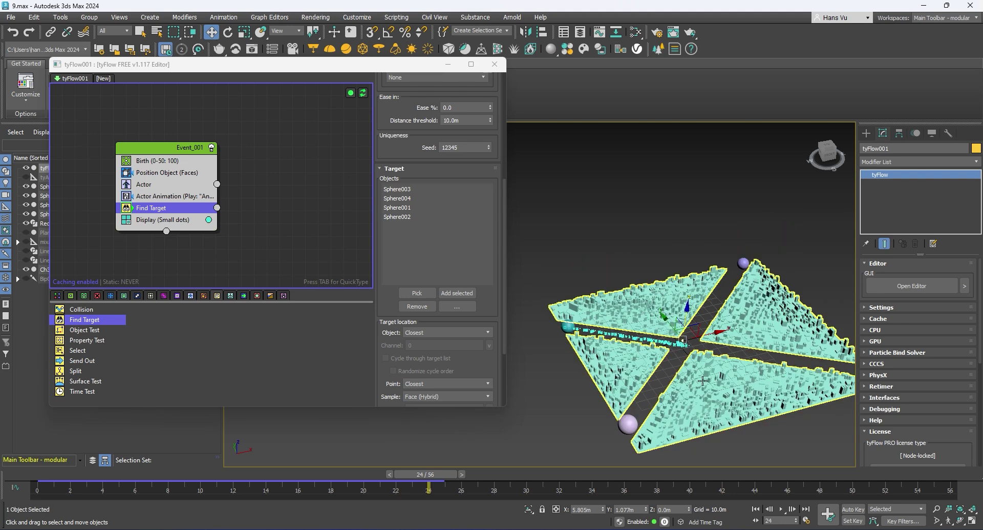
{"action": "scroll", "coordinate": [682, 337], "scroll_direction": "up", "scroll_amount": 3}
{"action": "scroll", "coordinate": [738, 335], "scroll_direction": "down", "scroll_amount": 5}
{"action": "scroll", "coordinate": [681, 336], "scroll_direction": "up", "scroll_amount": 5}
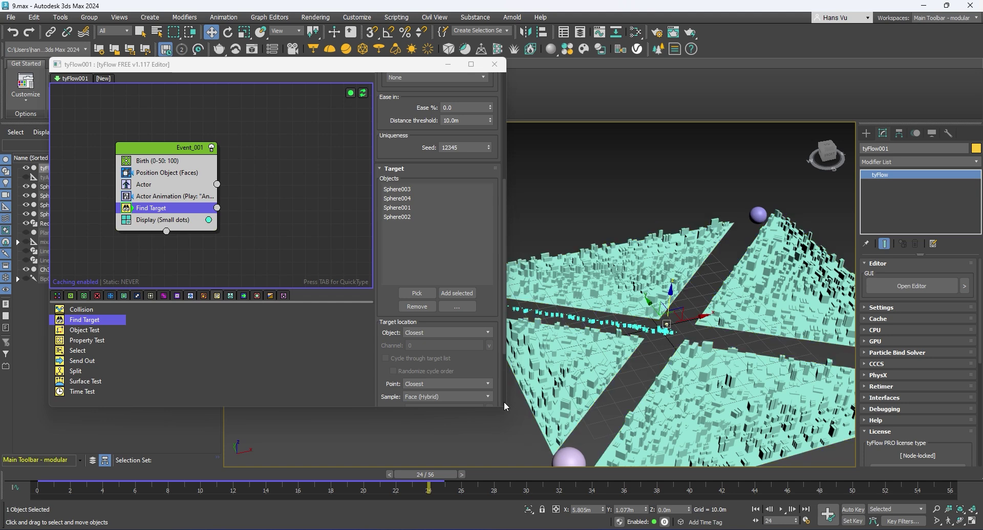
Set Find Target's target location Object and Point both from Closest to Random
{"action": "scroll", "coordinate": [653, 328], "scroll_direction": "down", "scroll_amount": 2}
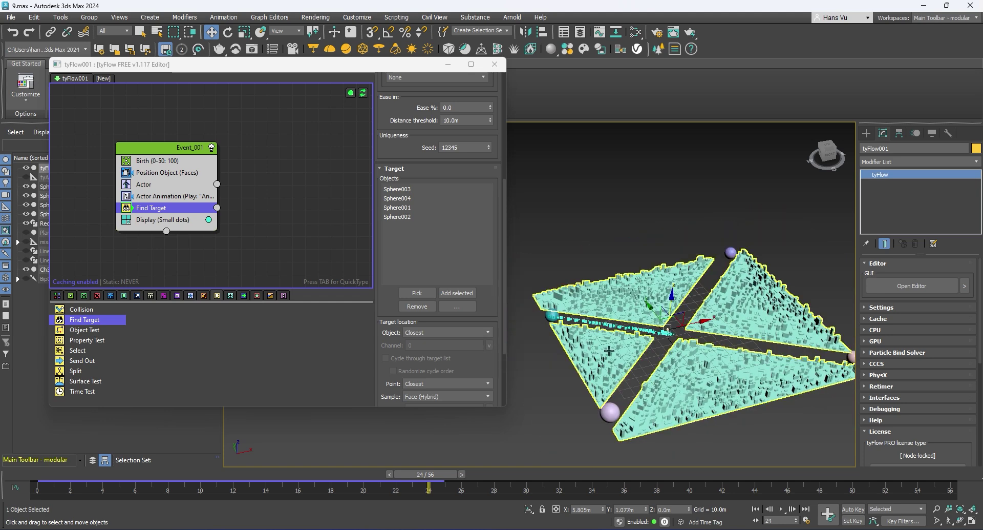
{"action": "scroll", "coordinate": [609, 350], "scroll_direction": "up", "scroll_amount": 2}
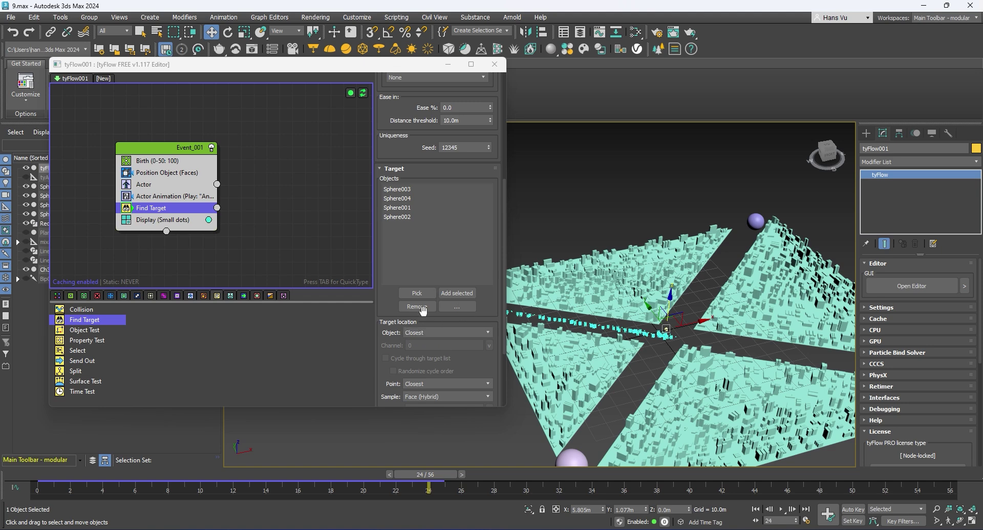
{"action": "scroll", "coordinate": [422, 310], "scroll_direction": "down", "scroll_amount": 3}
{"action": "left_click", "coordinate": [427, 287]}
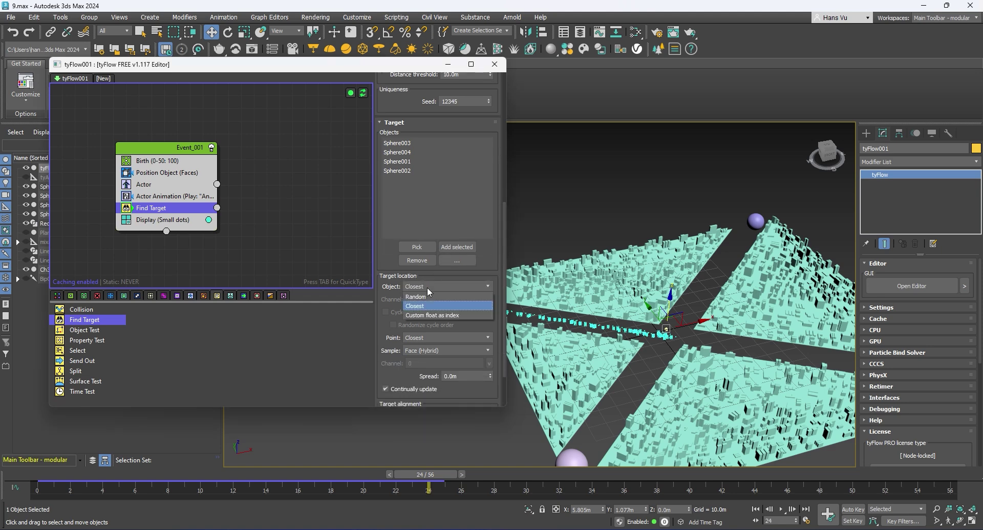
{"action": "left_click", "coordinate": [432, 306]}
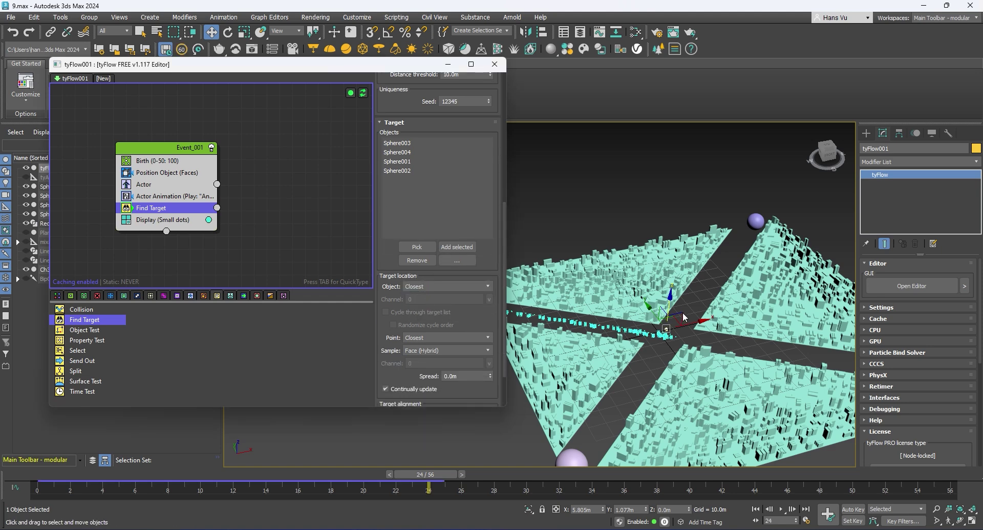
{"action": "left_click", "coordinate": [427, 285]}
{"action": "left_click", "coordinate": [428, 296]}
{"action": "left_click", "coordinate": [425, 337]}
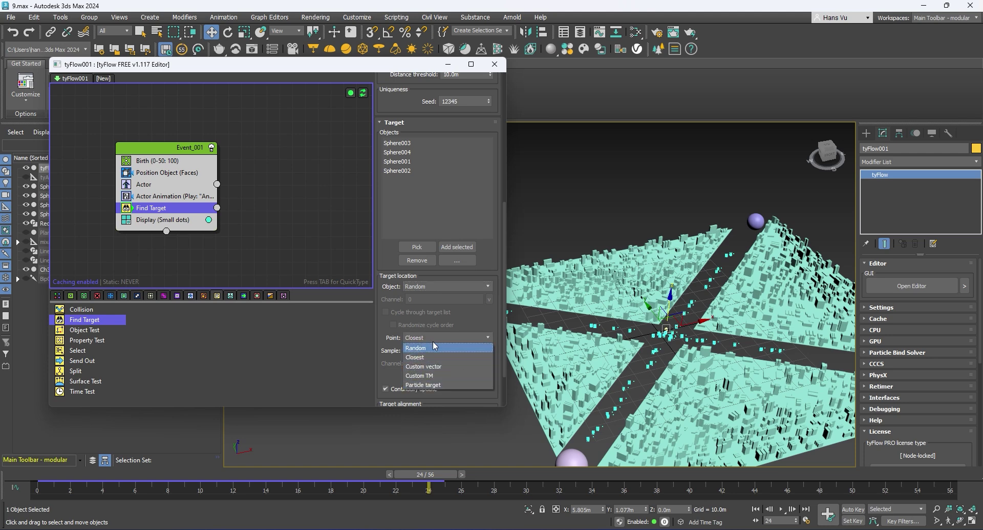
{"action": "left_click", "coordinate": [430, 350]}
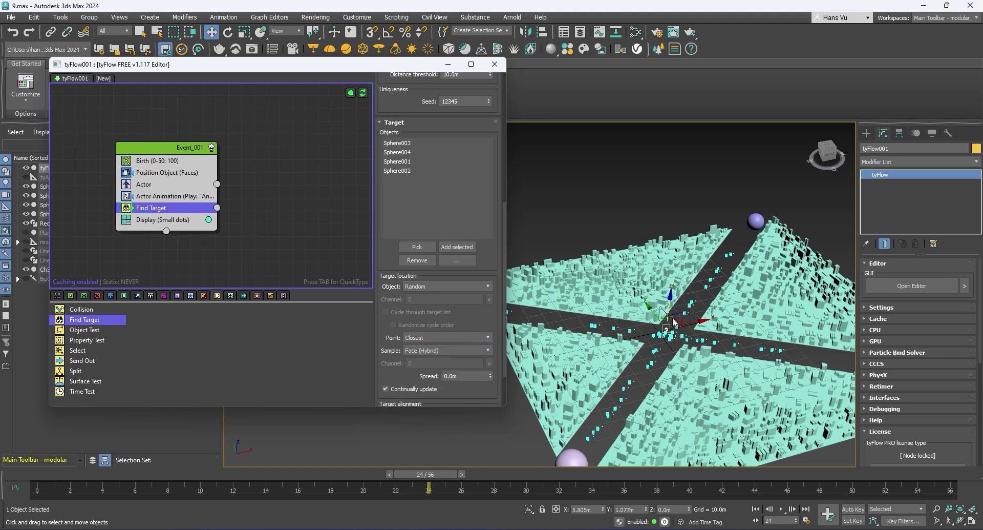
{"action": "scroll", "coordinate": [643, 324], "scroll_direction": "down", "scroll_amount": 6}
{"action": "scroll", "coordinate": [658, 329], "scroll_direction": "up", "scroll_amount": 6}
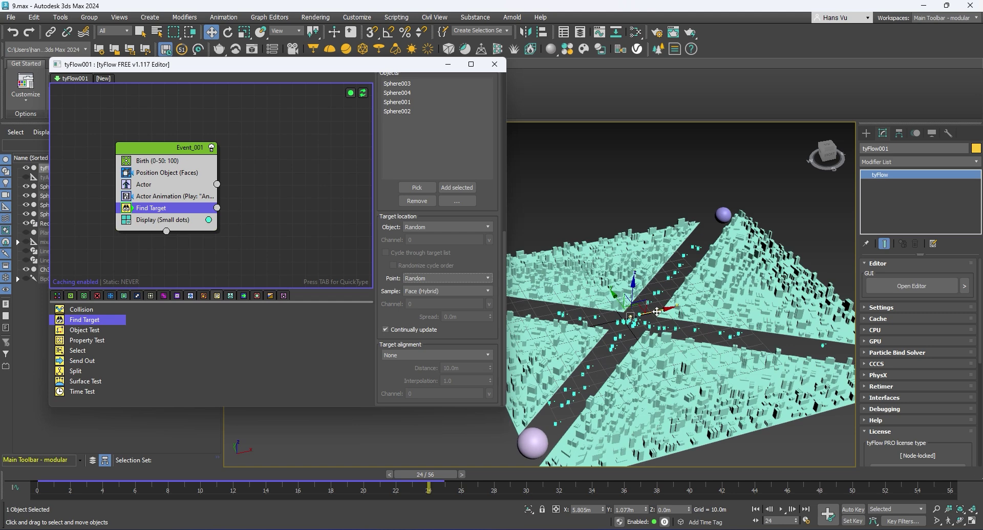
{"action": "scroll", "coordinate": [656, 311], "scroll_direction": "down", "scroll_amount": 3}
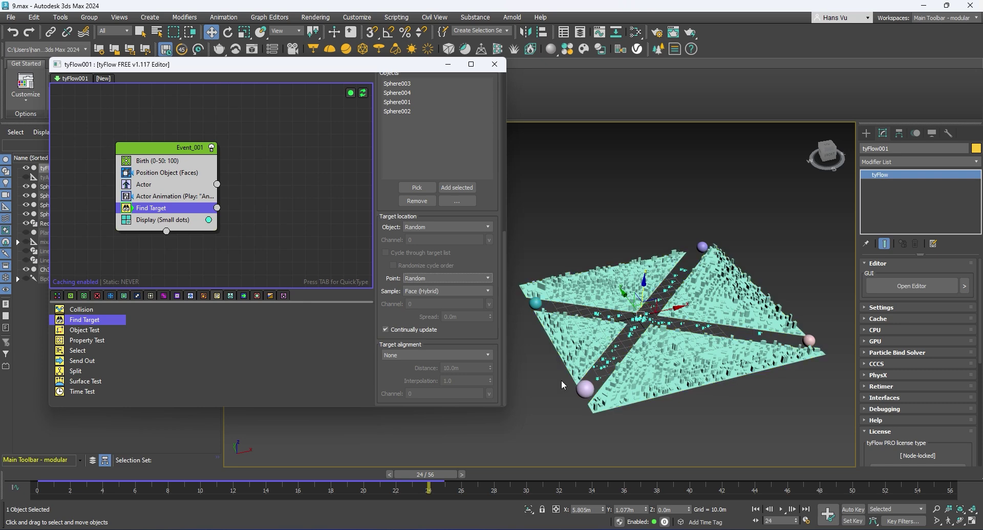
Close the tyFlow editor, deselect tyFlow001, and rewind the animation to frame 1
{"action": "left_click", "coordinate": [494, 64]}
{"action": "scroll", "coordinate": [429, 211], "scroll_direction": "up", "scroll_amount": 5}
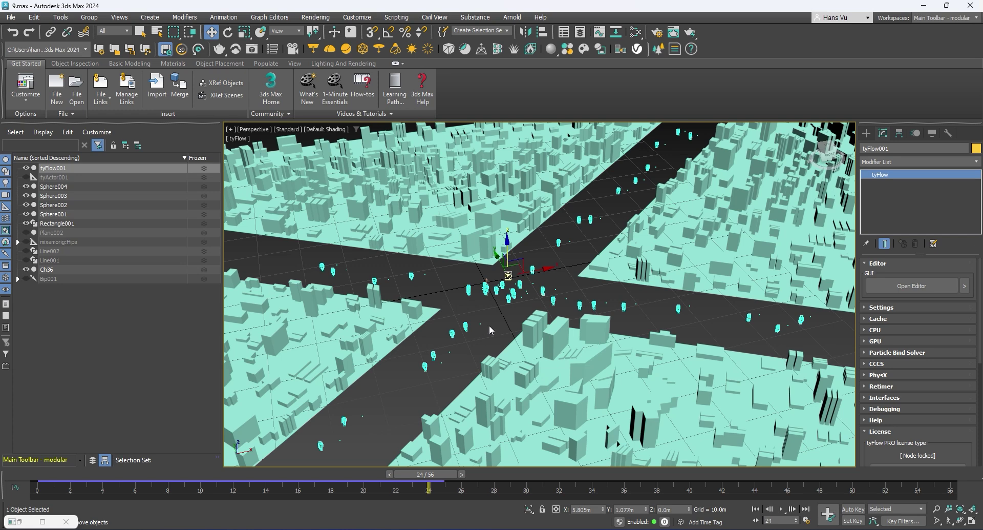
{"action": "left_click", "coordinate": [496, 315]}
{"action": "scroll", "coordinate": [497, 314], "scroll_direction": "up", "scroll_amount": 3}
{"action": "scroll", "coordinate": [499, 272], "scroll_direction": "down", "scroll_amount": 5}
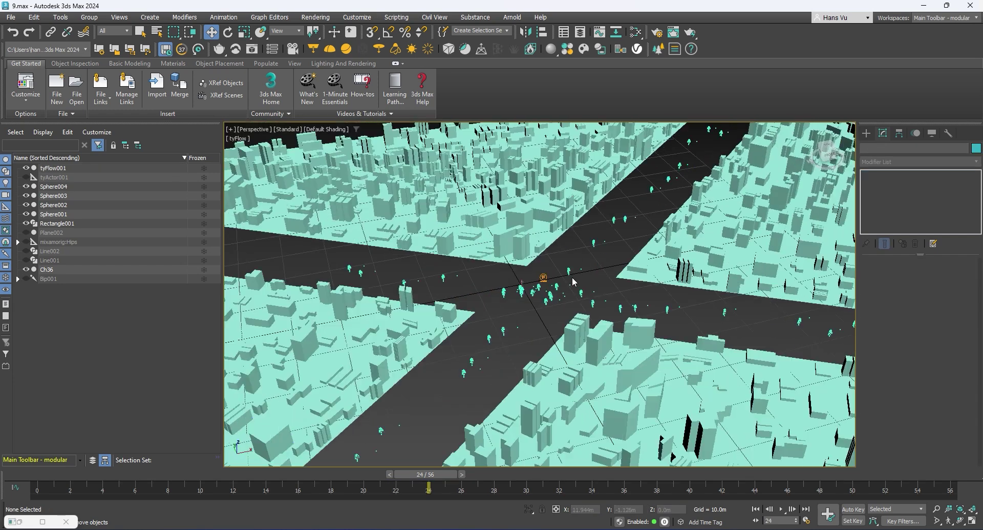
{"action": "scroll", "coordinate": [304, 414], "scroll_direction": "up", "scroll_amount": 2}
{"action": "left_click_drag", "start_coordinate": [416, 476], "coordinate": [267, 456]}
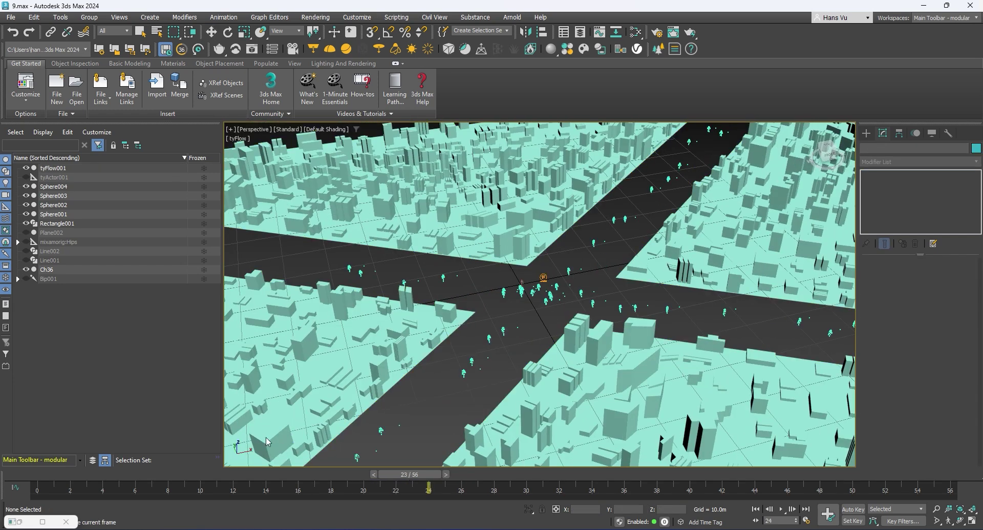
{"action": "left_click_drag", "start_coordinate": [79, 486], "coordinate": [77, 485]}
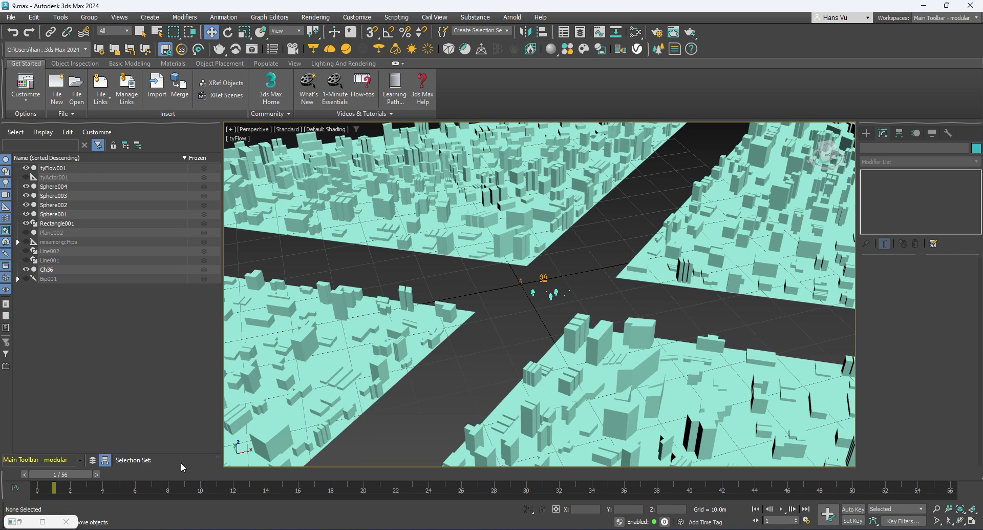
Switch to Rotate (E) and orbit the view down toward the crowd's start
{"action": "scroll", "coordinate": [619, 294], "scroll_direction": "down", "scroll_amount": 5}
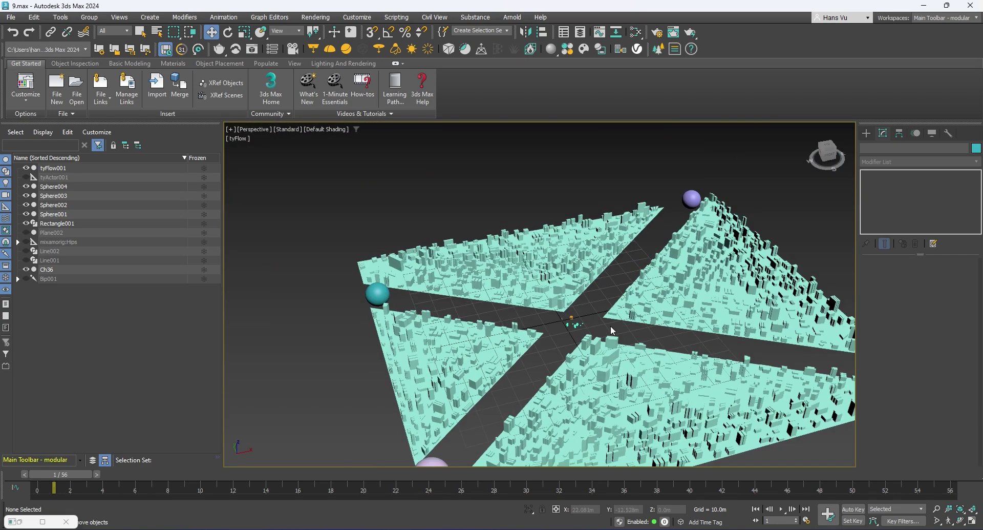
{"action": "scroll", "coordinate": [644, 296], "scroll_direction": "up", "scroll_amount": 2}
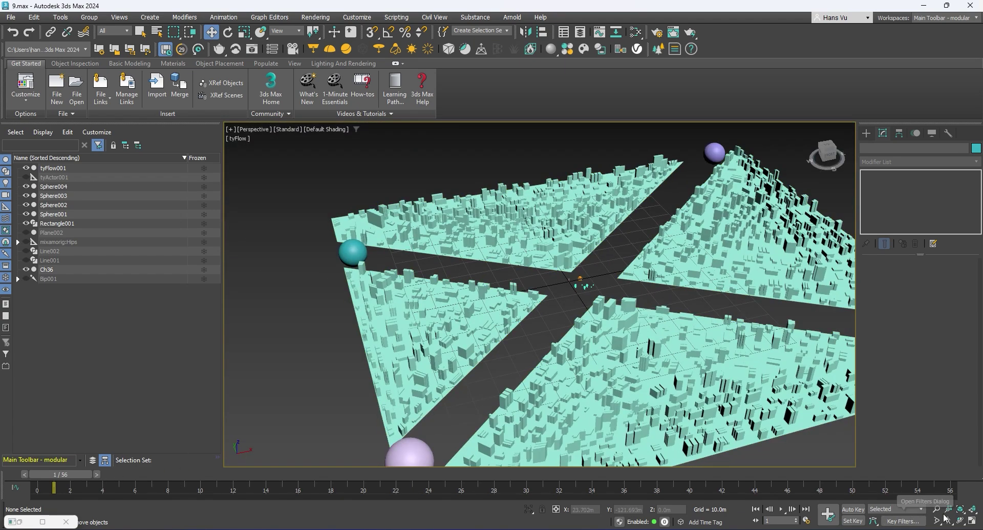
{"action": "key", "text": "e"}
{"action": "middle_click_drag", "start_coordinate": [673, 343], "coordinate": [553, 275], "text": "alt"}
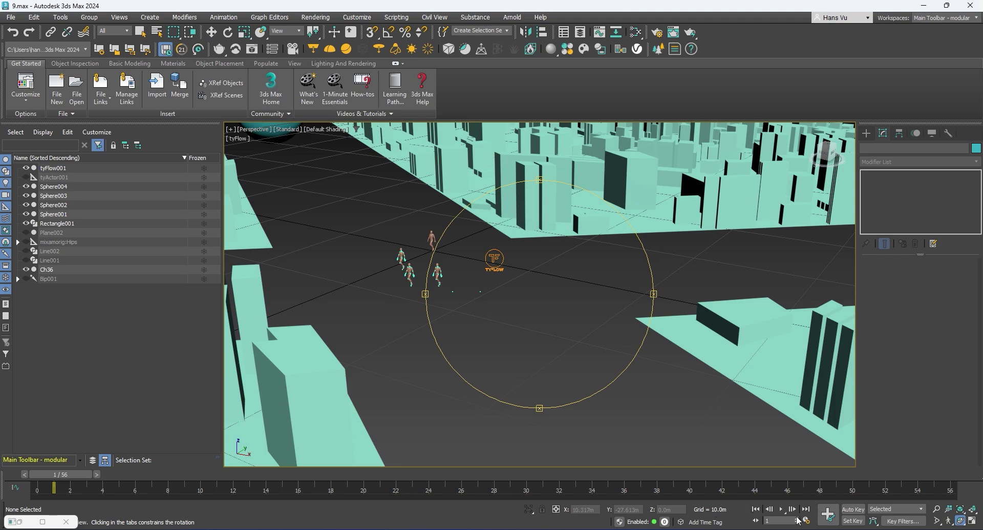
Play the crowd simulation, stop at frame 34, and zoom around the walking figures
{"action": "left_click", "coordinate": [781, 509]}
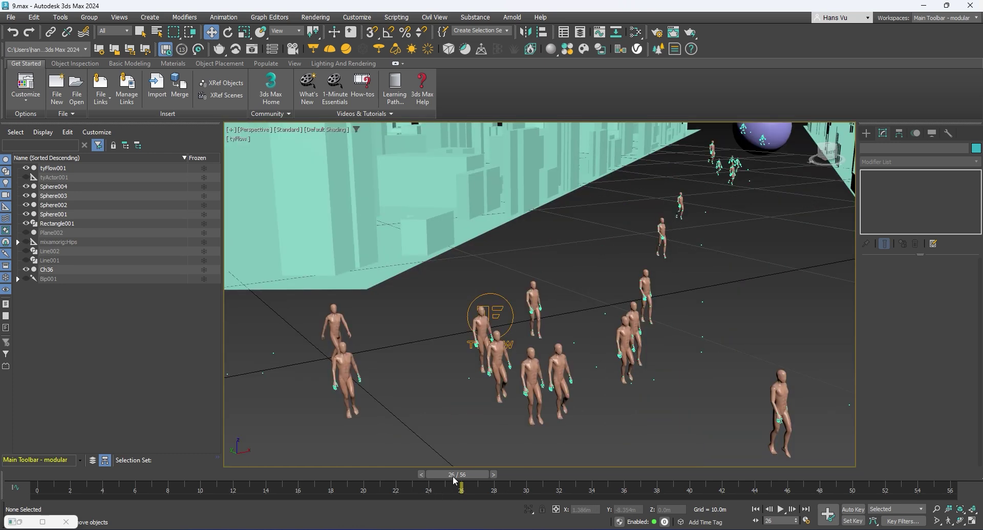
{"action": "left_click_drag", "start_coordinate": [454, 479], "coordinate": [536, 476]}
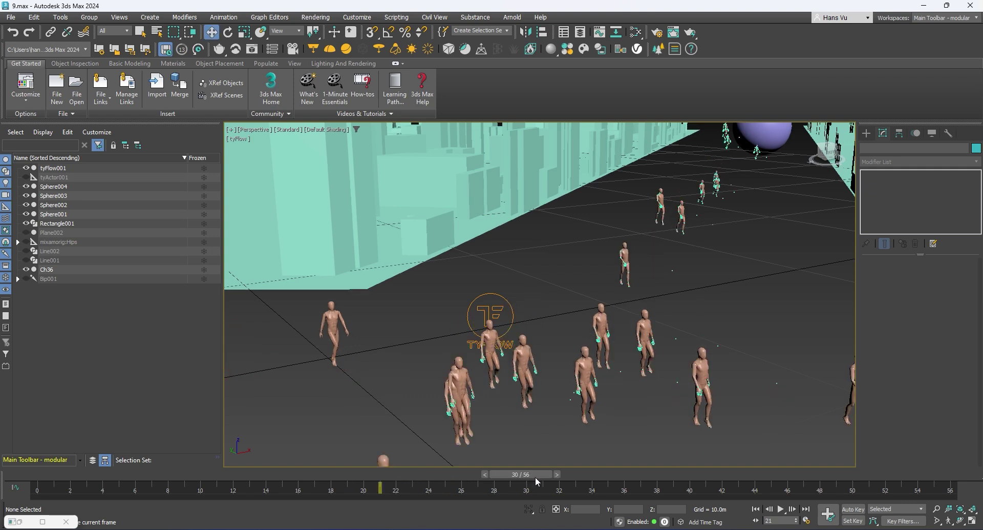
{"action": "left_click", "coordinate": [599, 473]}
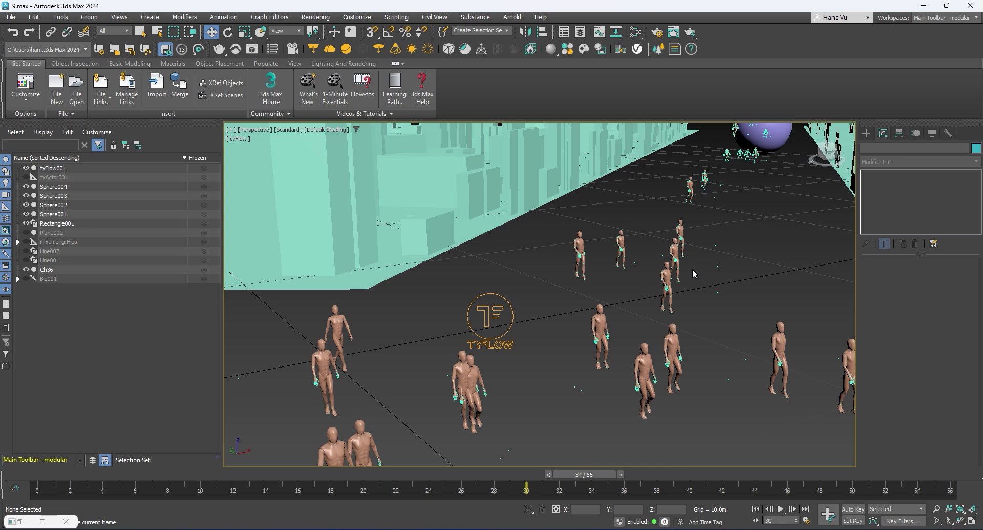
{"action": "scroll", "coordinate": [646, 280], "scroll_direction": "down", "scroll_amount": 5}
{"action": "scroll", "coordinate": [689, 206], "scroll_direction": "up", "scroll_amount": 3}
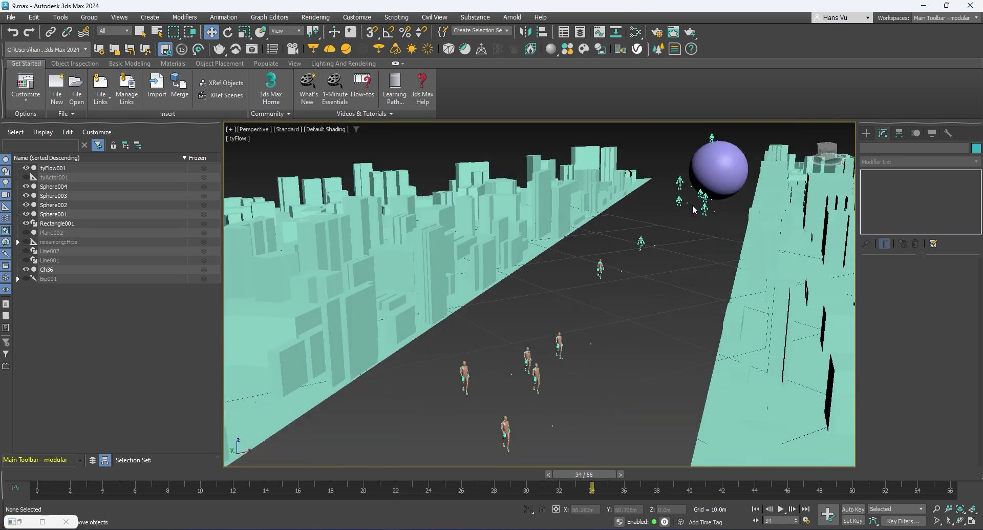
{"action": "scroll", "coordinate": [608, 312], "scroll_direction": "down", "scroll_amount": 4}
{"action": "scroll", "coordinate": [610, 331], "scroll_direction": "up", "scroll_amount": 5}
{"action": "scroll", "coordinate": [664, 330], "scroll_direction": "down", "scroll_amount": 5}
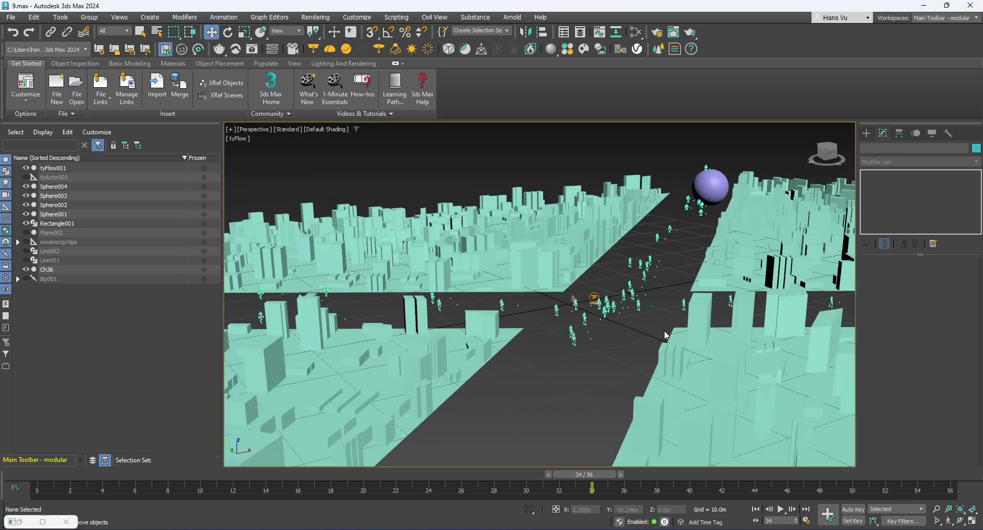
{"action": "scroll", "coordinate": [628, 323], "scroll_direction": "up", "scroll_amount": 5}
{"action": "scroll", "coordinate": [628, 322], "scroll_direction": "down", "scroll_amount": 5}
{"action": "scroll", "coordinate": [685, 214], "scroll_direction": "up", "scroll_amount": 3}
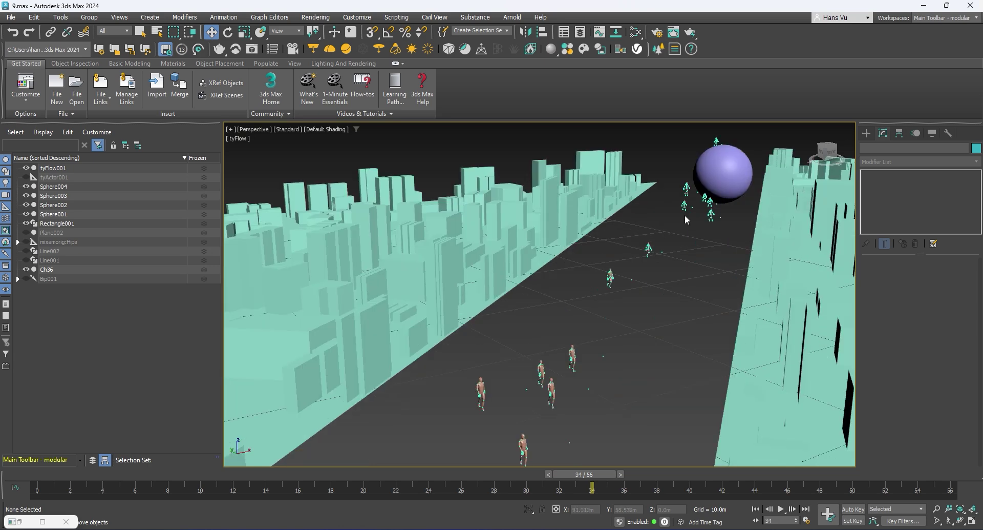
{"action": "scroll", "coordinate": [695, 214], "scroll_direction": "down", "scroll_amount": 3}
{"action": "scroll", "coordinate": [607, 313], "scroll_direction": "up", "scroll_amount": 5}
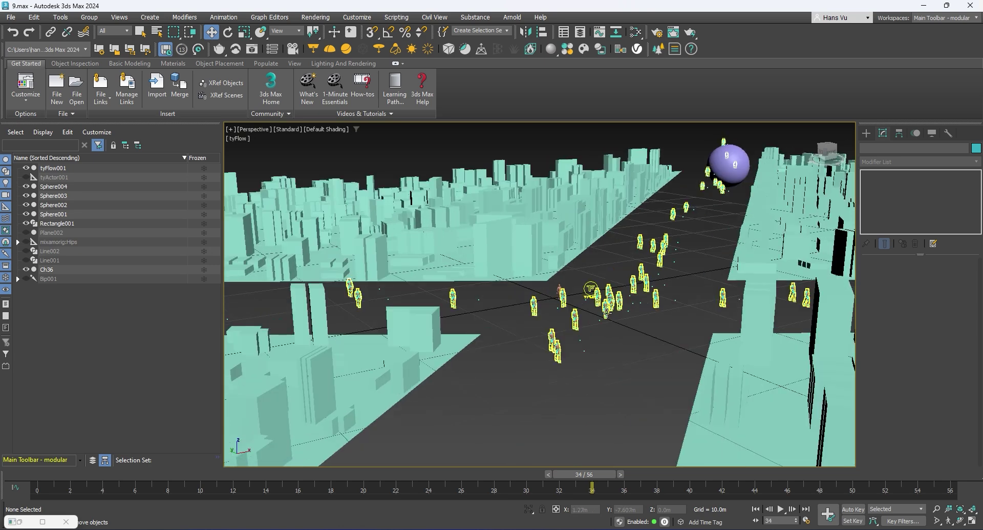
{"action": "scroll", "coordinate": [607, 316], "scroll_direction": "down", "scroll_amount": 6}
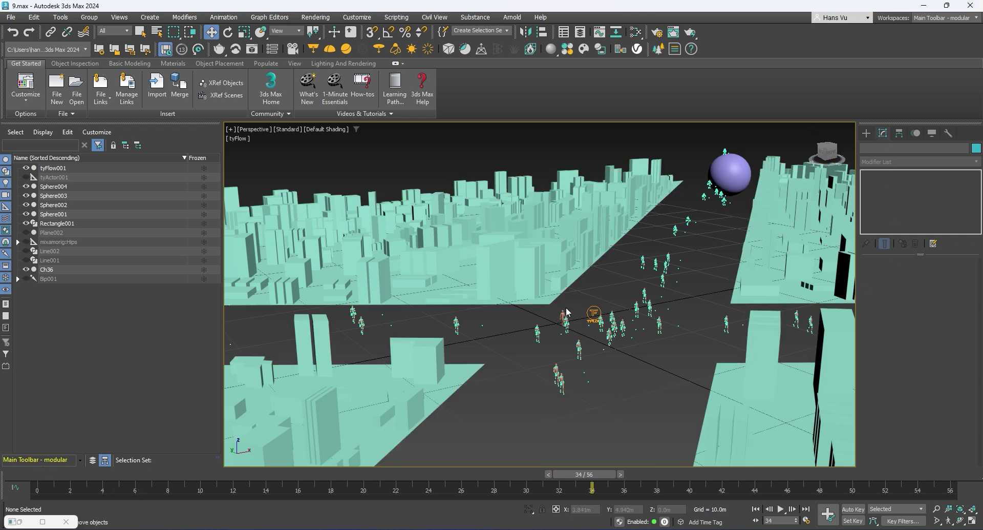
Open tyFlow001's editor, drop a Rotation operator below Find Target, then deselect
{"action": "left_click", "coordinate": [593, 313]}
{"action": "left_click", "coordinate": [911, 285]}
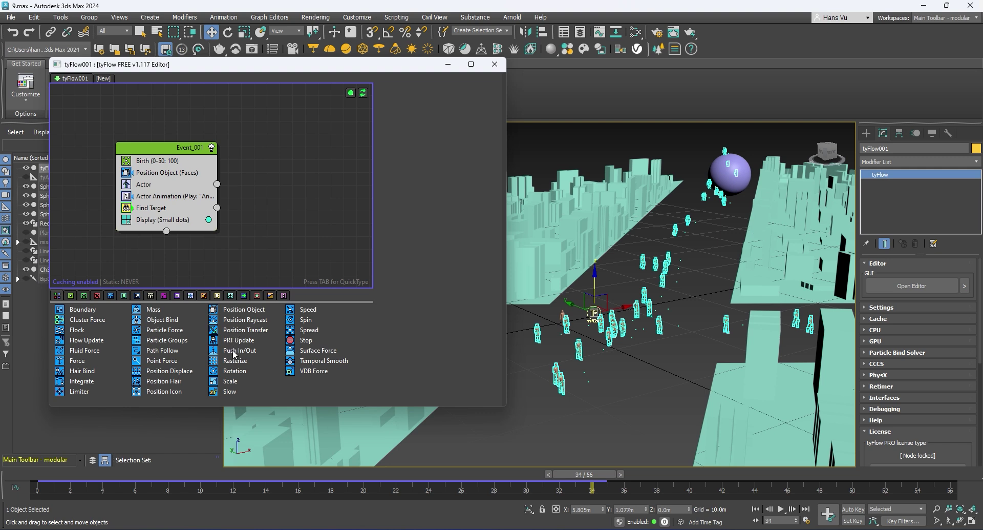
{"action": "left_click_drag", "start_coordinate": [239, 371], "coordinate": [238, 360]}
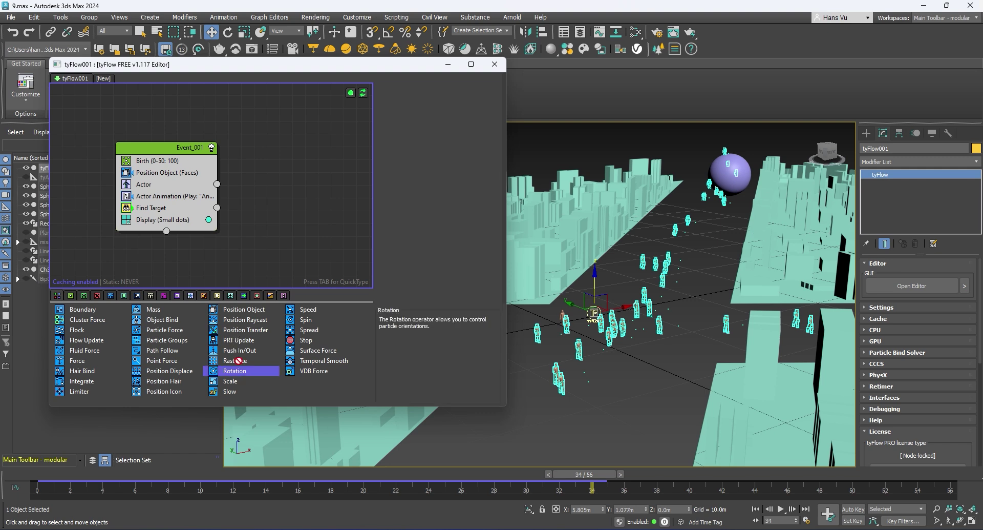
{"action": "left_click_drag", "start_coordinate": [162, 218], "coordinate": [161, 216]}
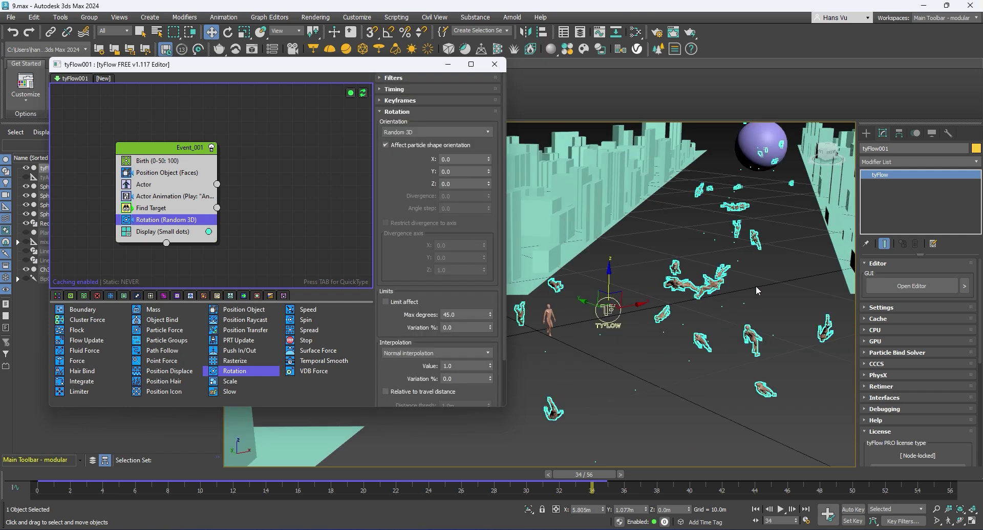
{"action": "left_click", "coordinate": [687, 347]}
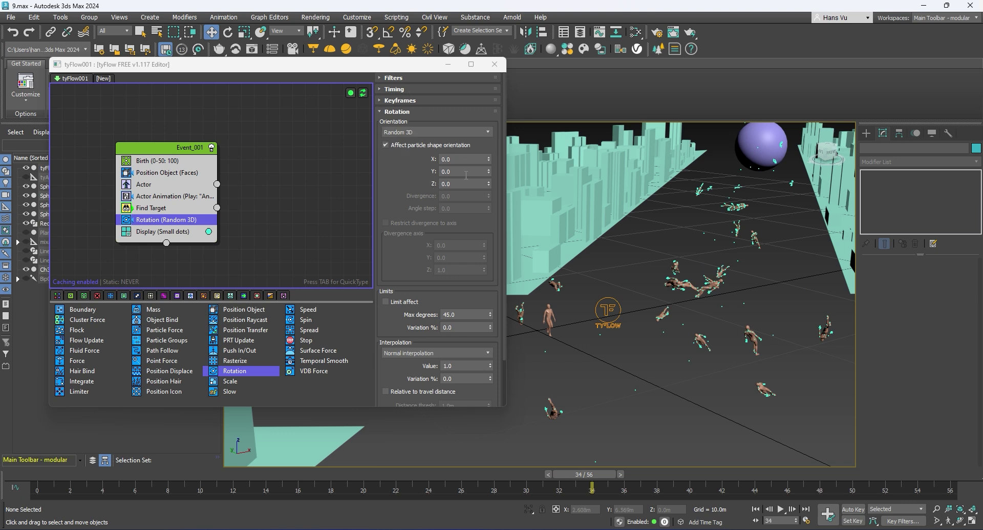
{"action": "scroll", "coordinate": [430, 215], "scroll_direction": "down", "scroll_amount": 2}
{"action": "scroll", "coordinate": [443, 287], "scroll_direction": "up", "scroll_amount": 2}
Set Rotation orientation to Align to travel direction with a 90 X offset, then minimize the tyFlow editor
{"action": "left_click", "coordinate": [417, 134]}
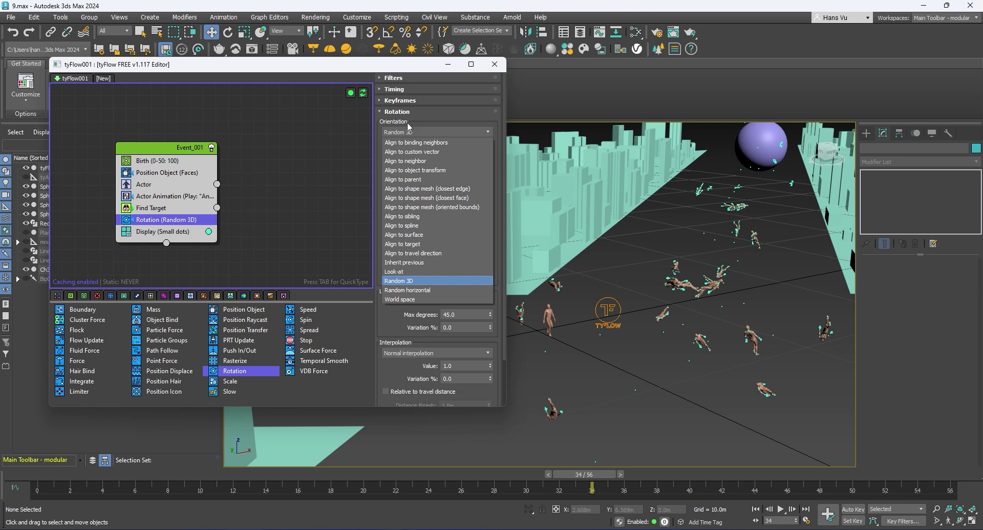
{"action": "left_click", "coordinate": [407, 123]}
{"action": "left_click", "coordinate": [427, 132]}
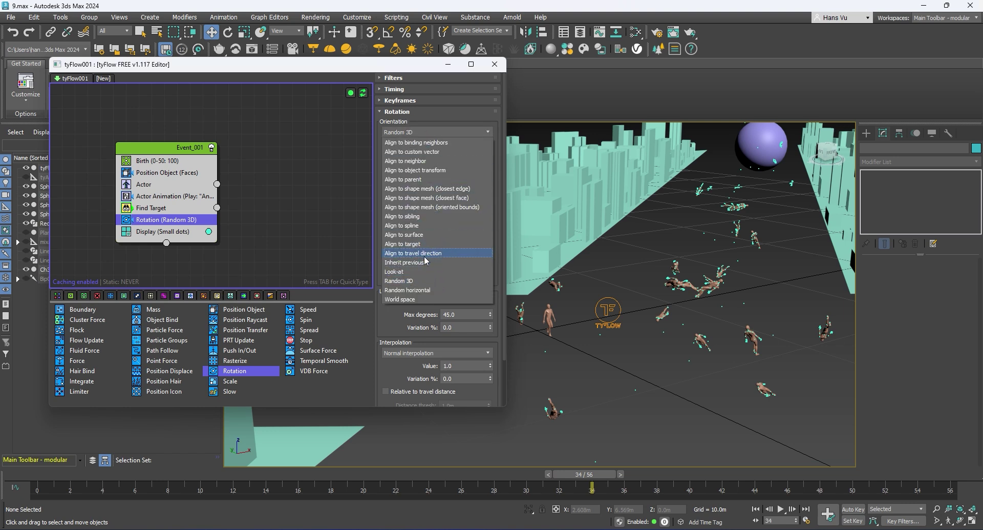
{"action": "left_click", "coordinate": [435, 280]}
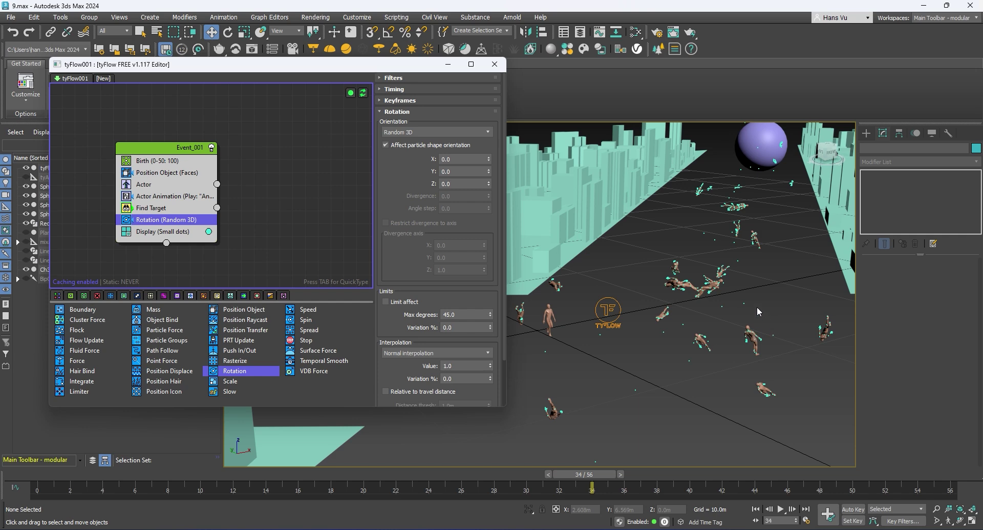
{"action": "key", "text": "Up"}
{"action": "key", "text": "Up"}
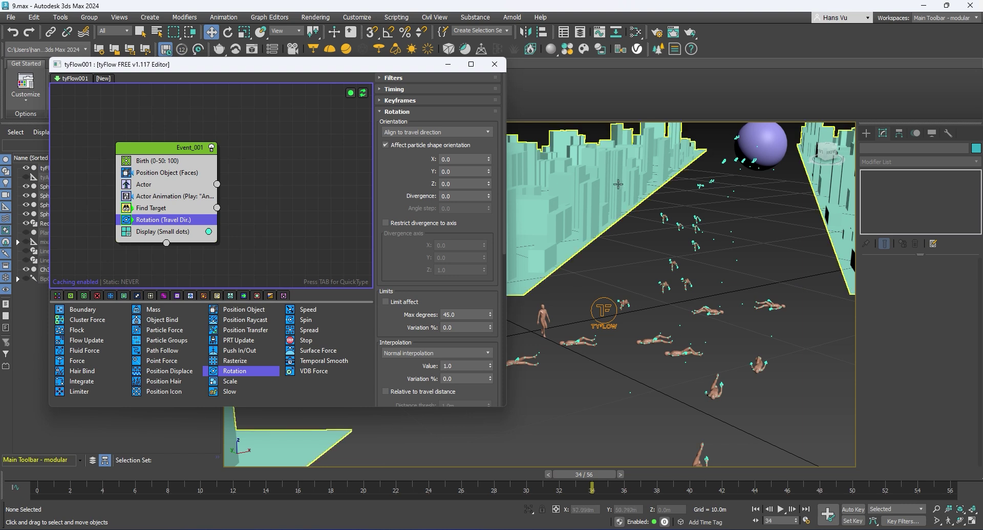
{"action": "left_click", "coordinate": [442, 159]}
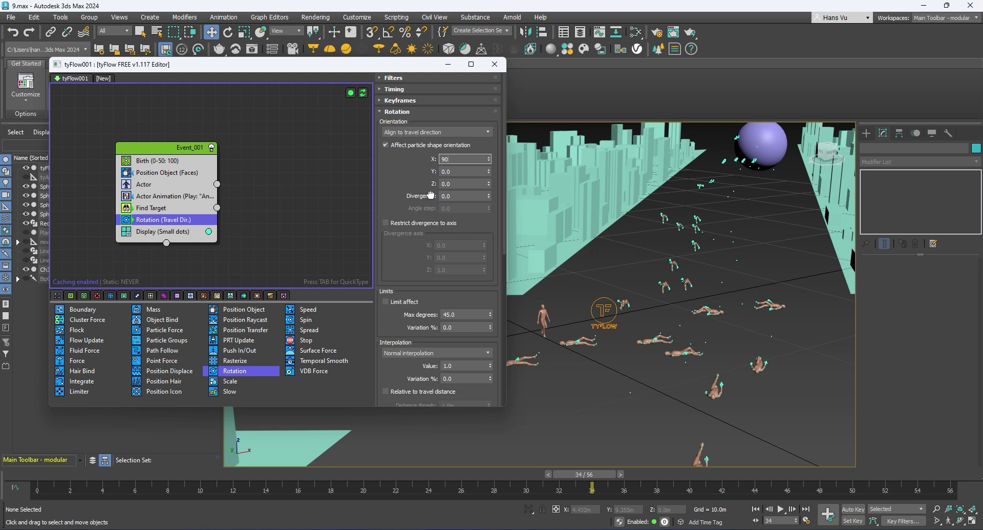
{"action": "key", "text": "Return"}
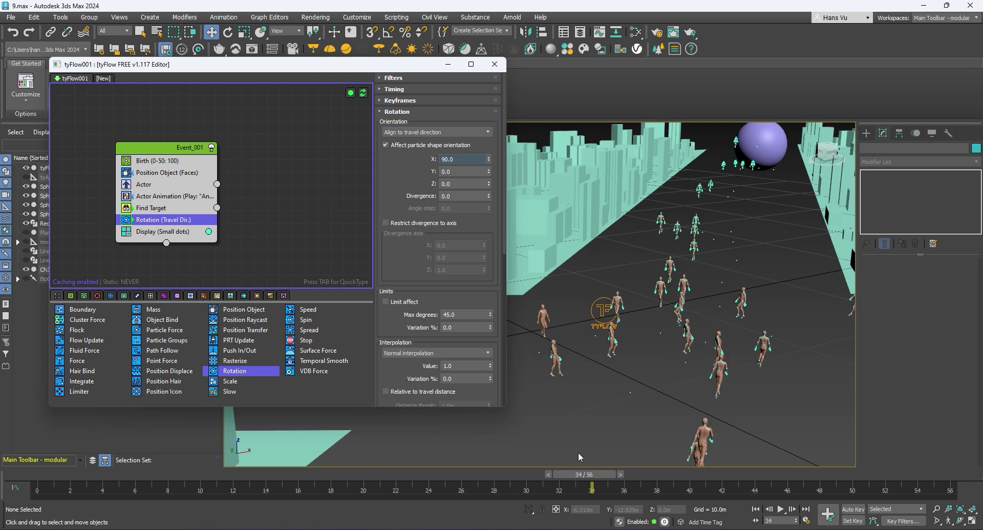
{"action": "left_click", "coordinate": [448, 64]}
Scrub the timeline back to around frame 8, then step forward frame by frame to frame 15
{"action": "left_click_drag", "start_coordinate": [590, 479], "coordinate": [562, 478]}
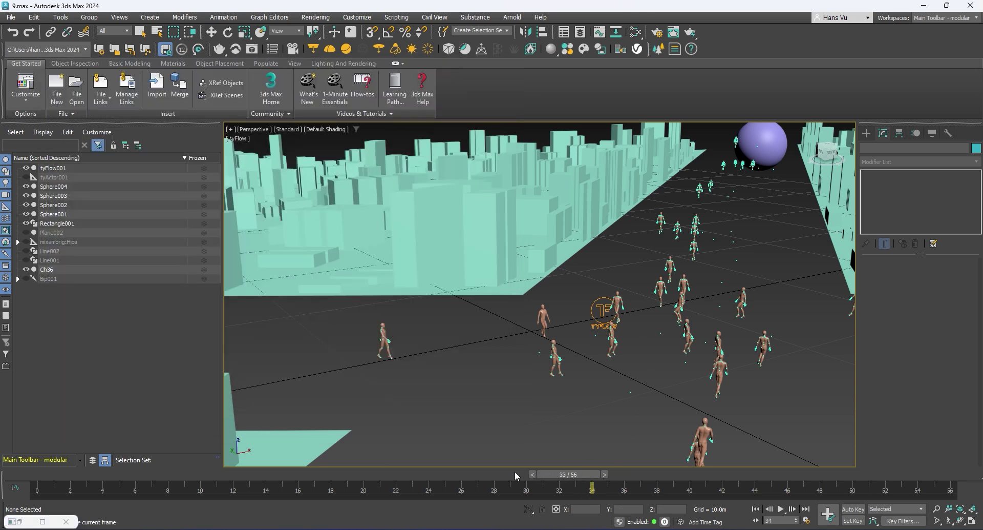
{"action": "left_click_drag", "start_coordinate": [432, 483], "coordinate": [585, 487]}
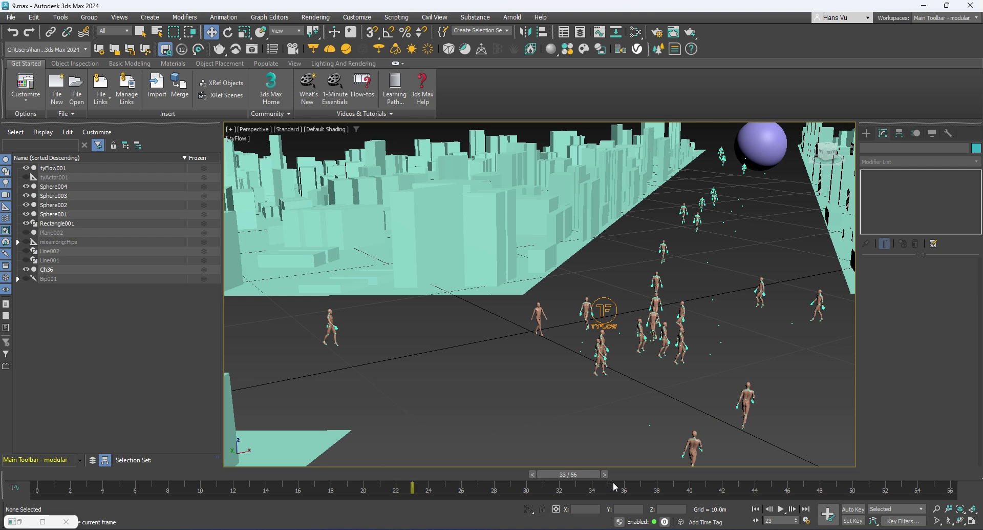
{"action": "left_click_drag", "start_coordinate": [651, 480], "coordinate": [277, 479]}
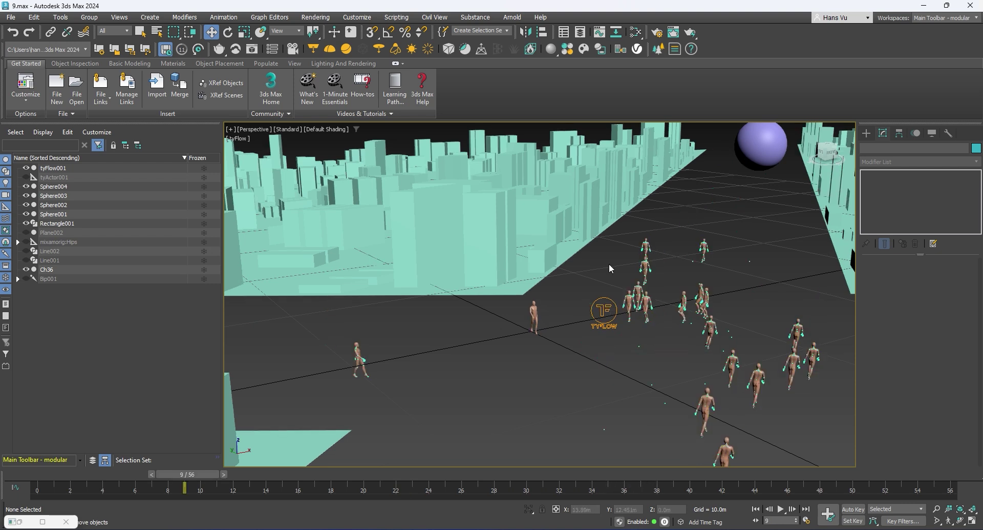
{"action": "left_click_drag", "start_coordinate": [171, 478], "coordinate": [263, 473]}
{"action": "key", "text": "period"}
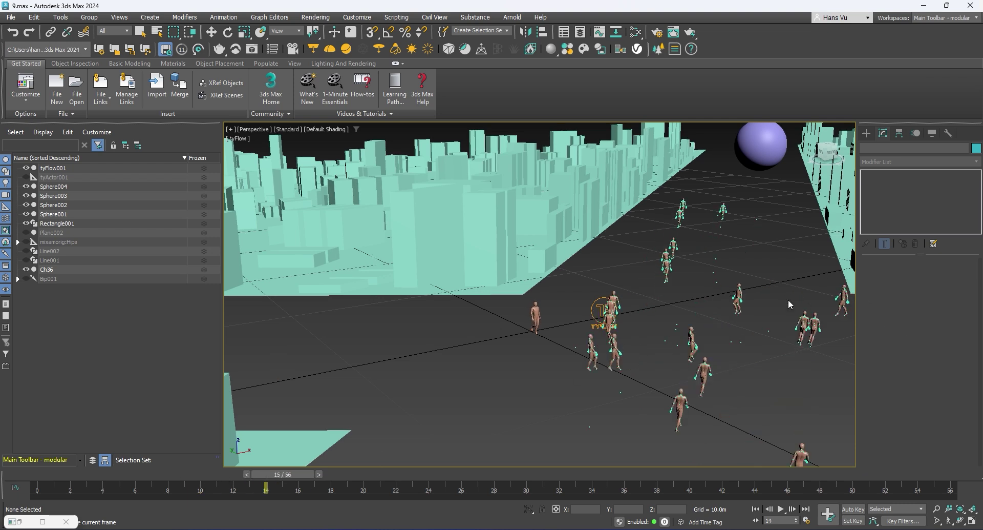
{"action": "key", "text": "period"}
{"action": "key", "text": "w"}
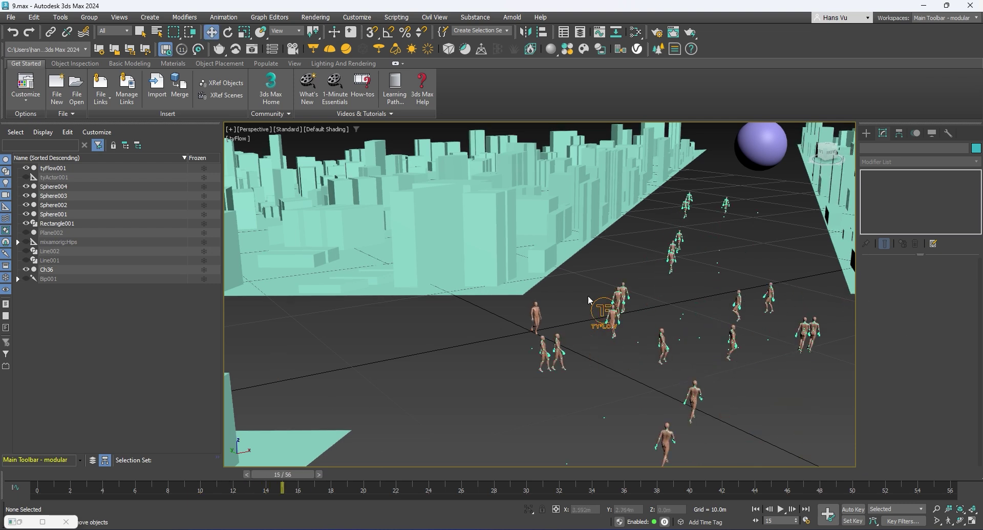